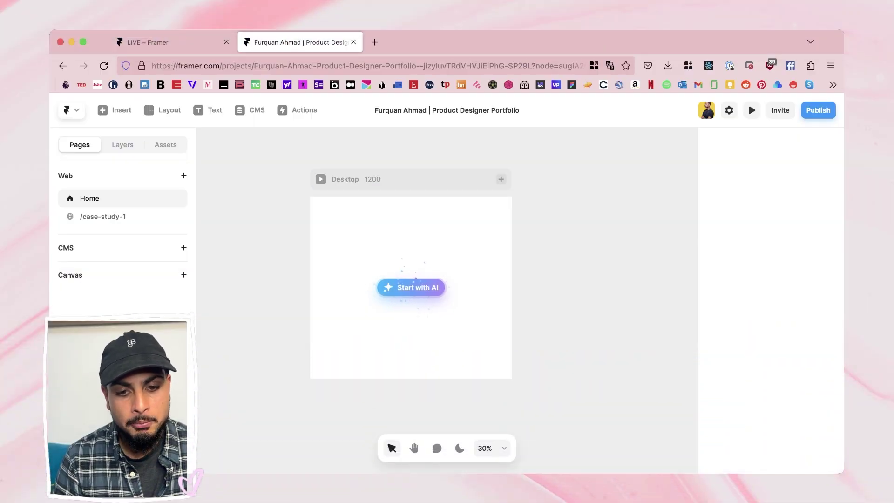
Step: Open the AI prompt and describe a design portfolio landing page for a product designer
click(345, 179)
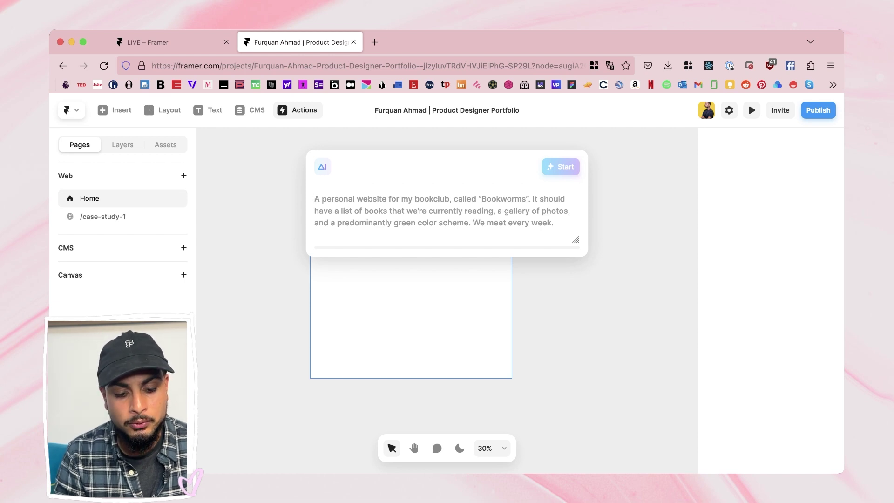
text(A design por)
text(orking at Meta in London w)
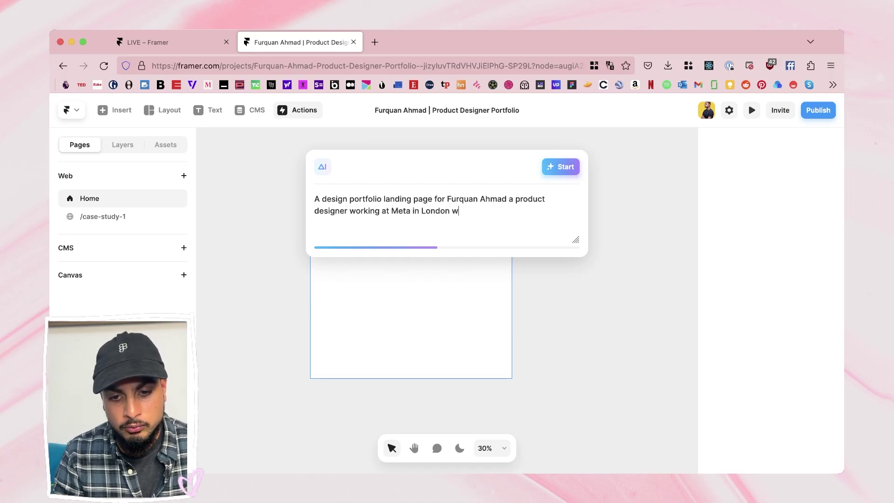
text(y pages)
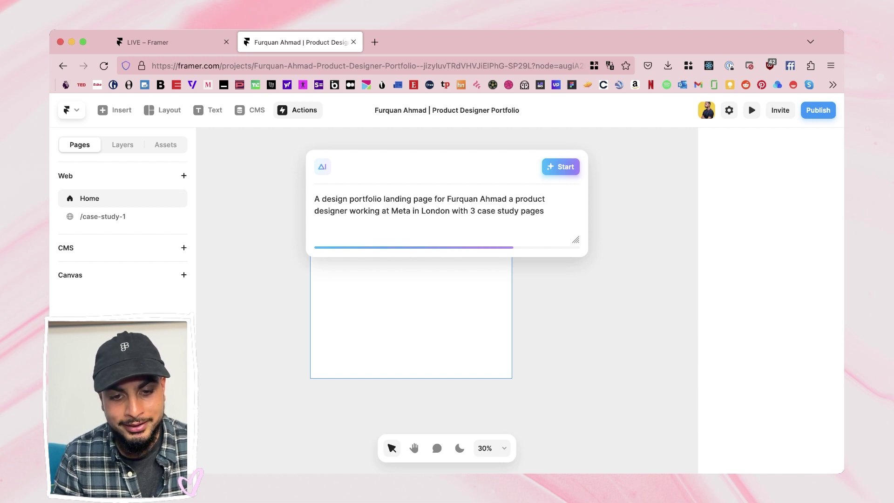
text(leek)
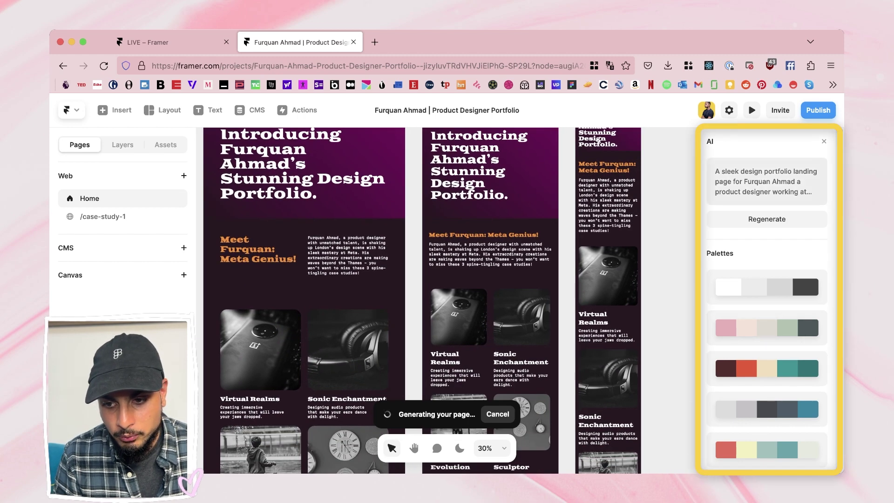
Step: Try the grey-blue palette, then the white-and-grey palette on the generated page
scroll(766, 348, down, 5)
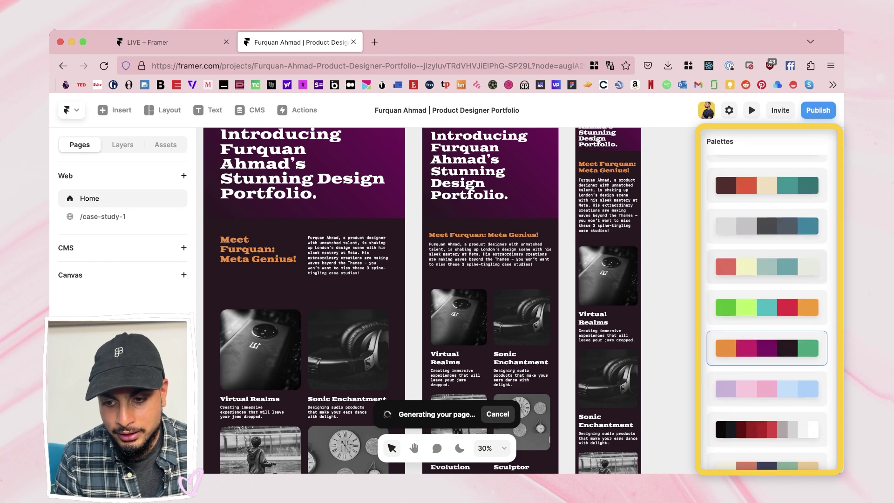
click(766, 226)
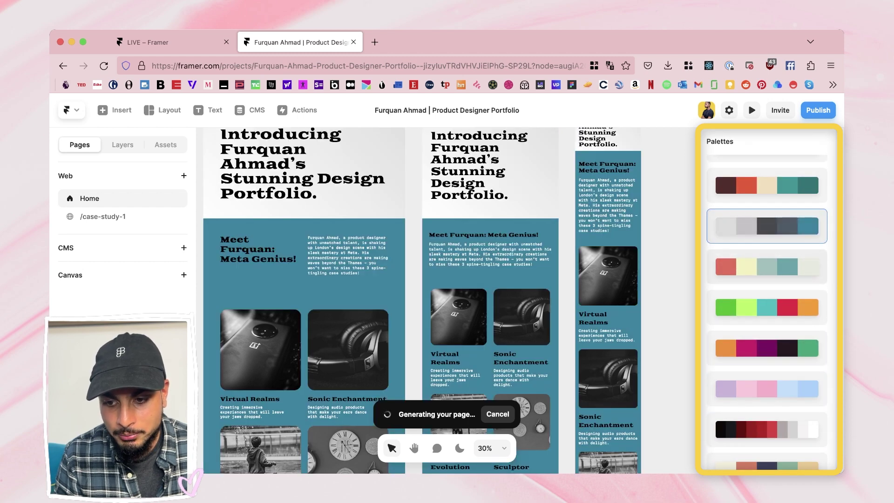
scroll(767, 251, up, 3)
click(805, 242)
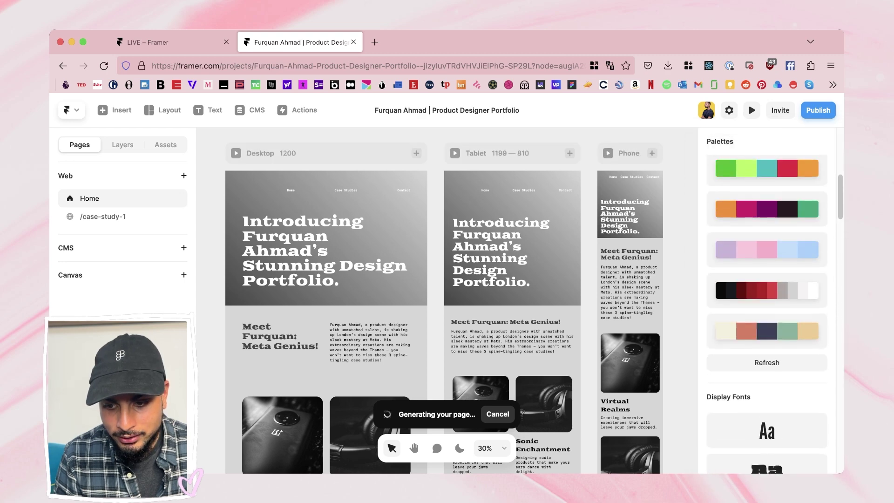
Step: Compare the condensed, bold all-caps, rounded and serif display fonts, settling on condensed
click(767, 198)
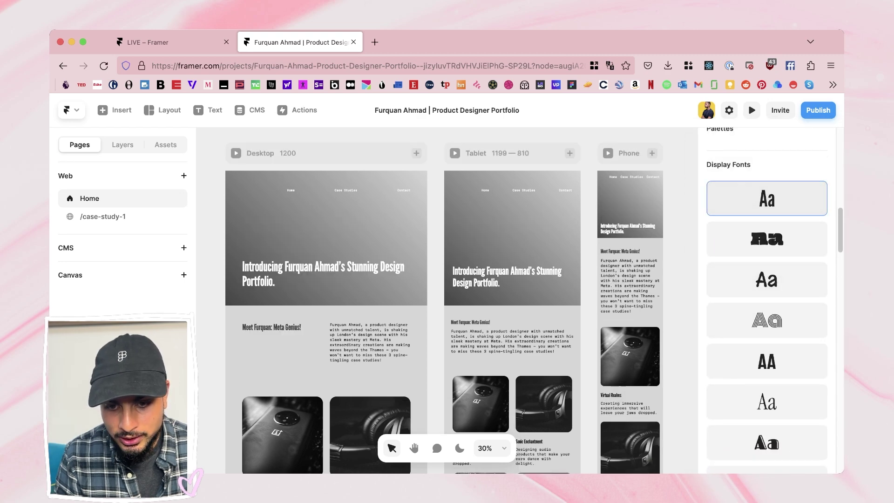
scroll(767, 218, down, 3)
click(766, 220)
scroll(767, 279, down, 1)
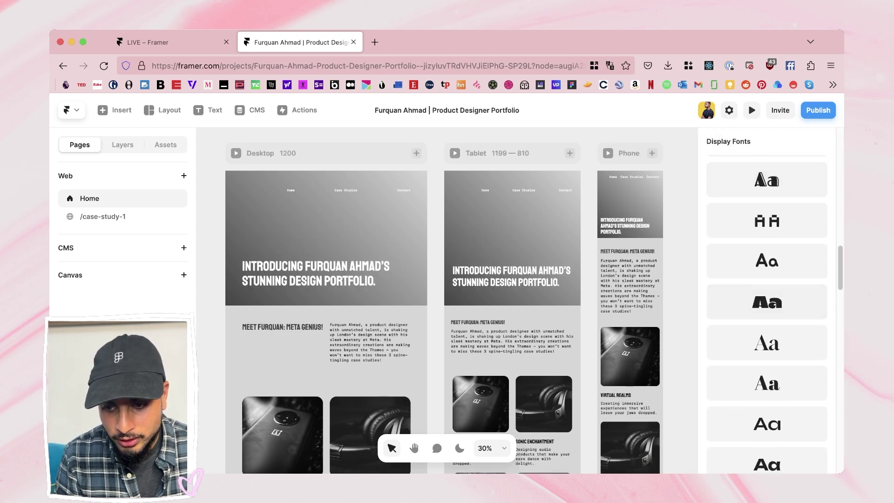
click(766, 262)
scroll(766, 303, up, 1)
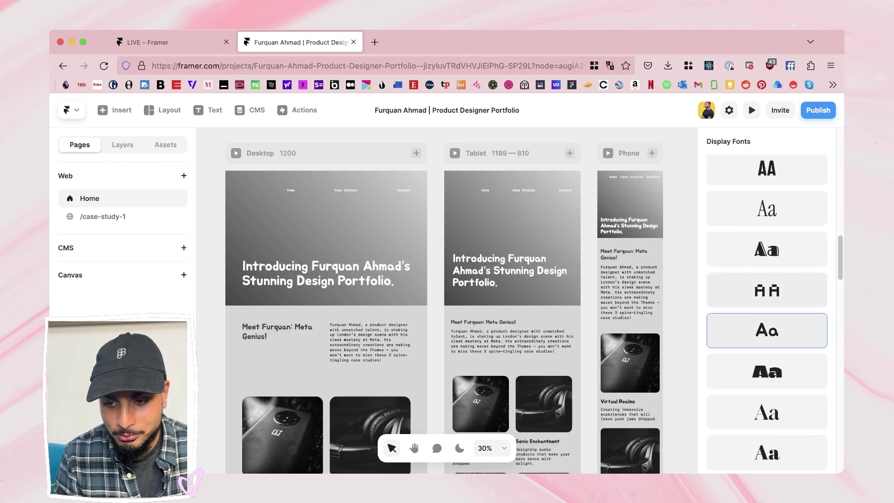
click(766, 208)
scroll(767, 279, up, 5)
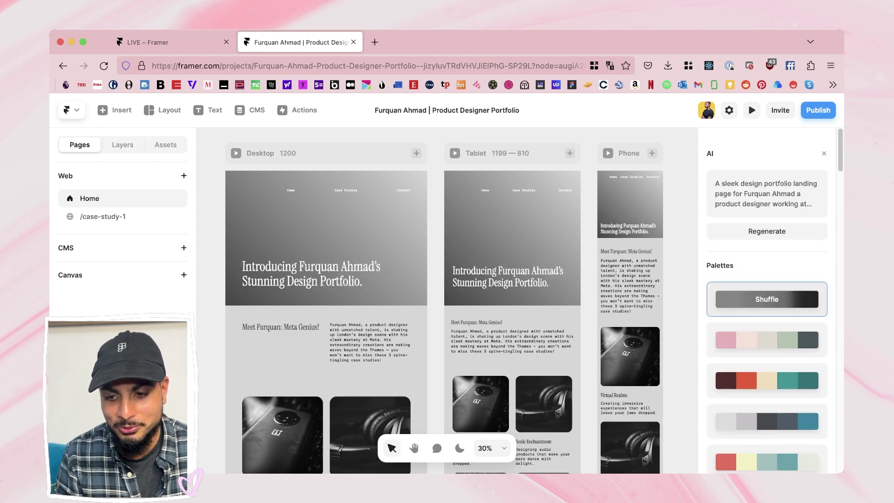
scroll(767, 302, down, 5)
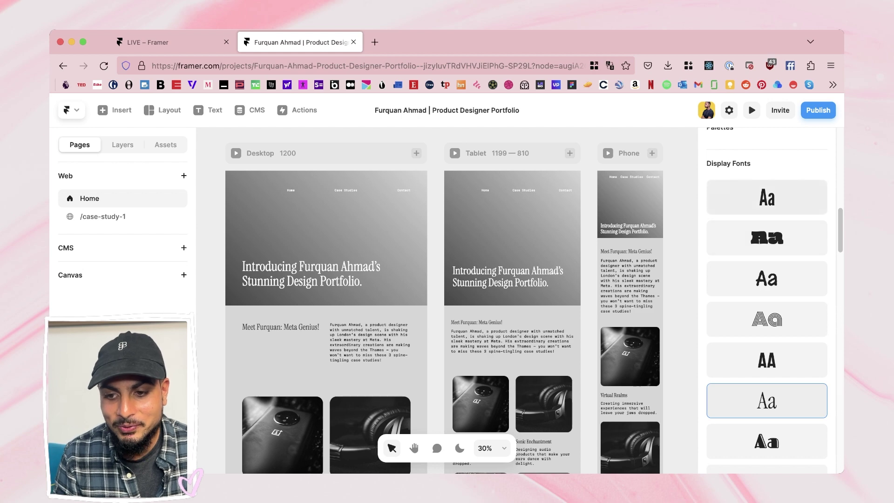
click(766, 197)
Step: Try the pastel and orange-magenta-green palettes, then shuffle to a red, pale-yellow and teal palette
scroll(766, 302, up, 3)
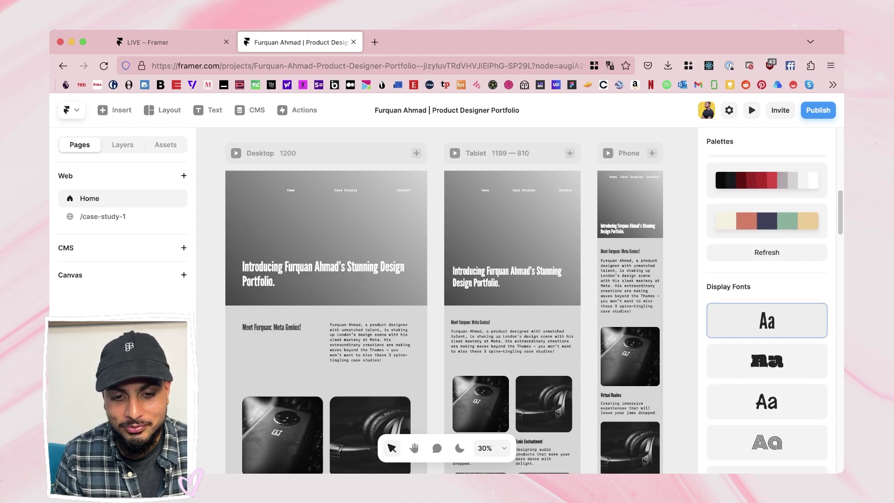
click(766, 163)
scroll(767, 233, up, 1)
click(767, 172)
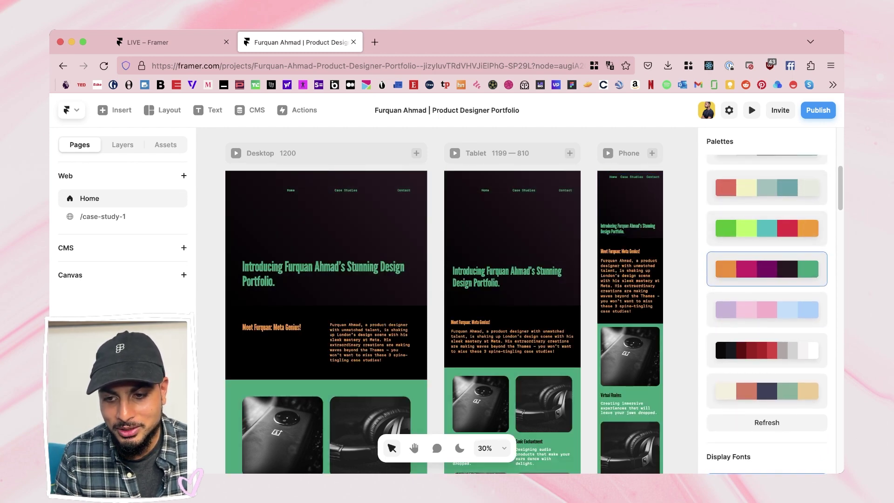
click(766, 187)
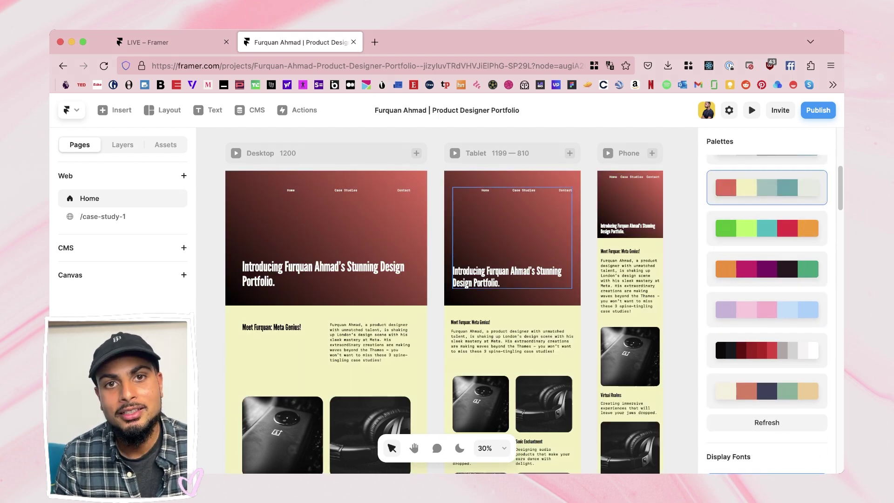
scroll(512, 237, down, 10)
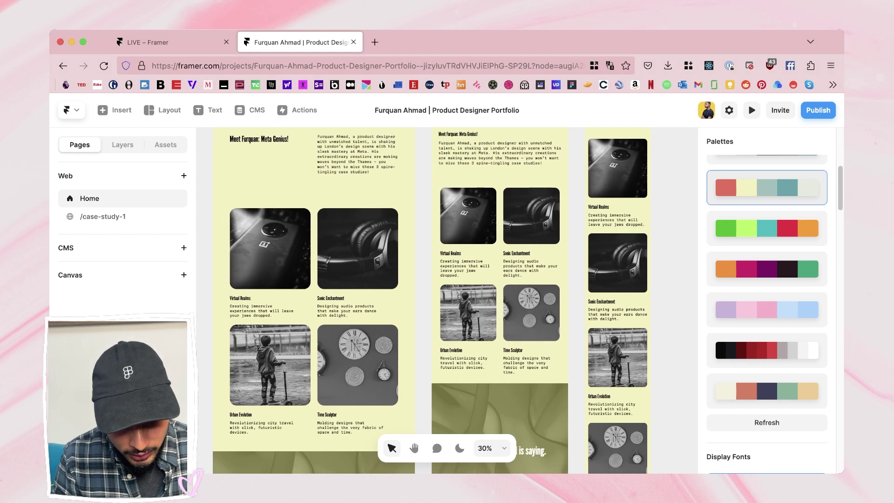
scroll(322, 221, up, 5)
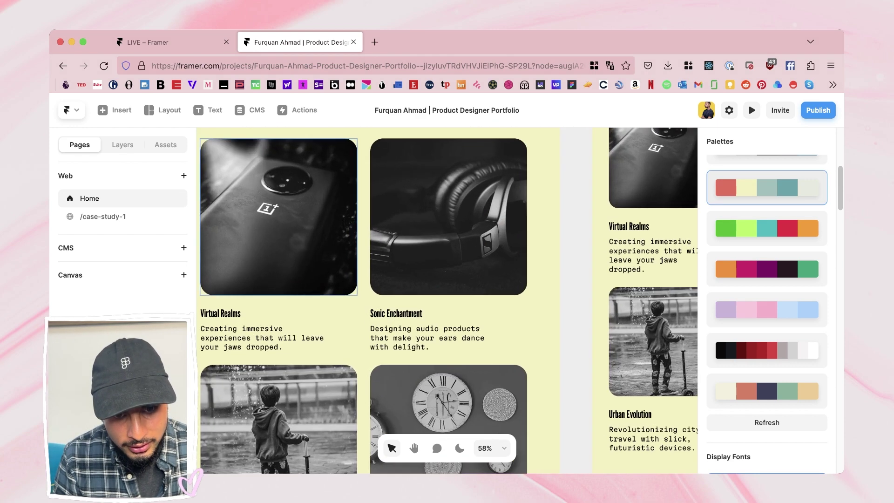
scroll(322, 221, down, 5)
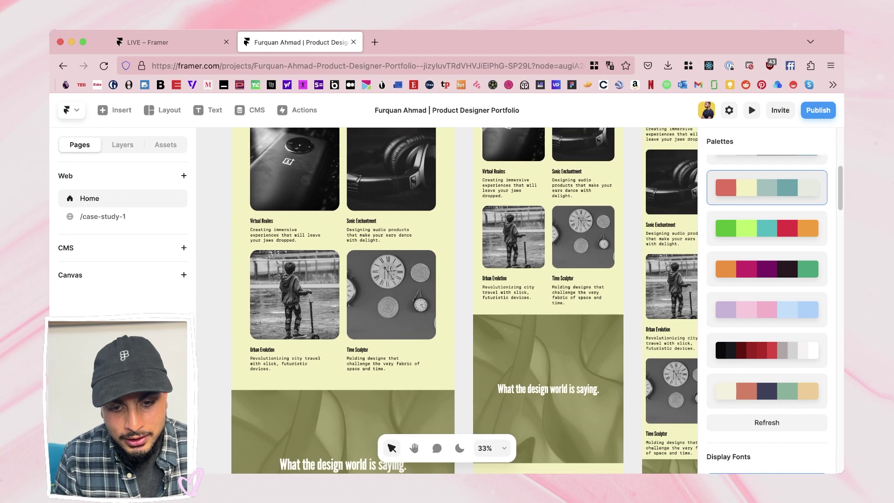
scroll(325, 223, down, 5)
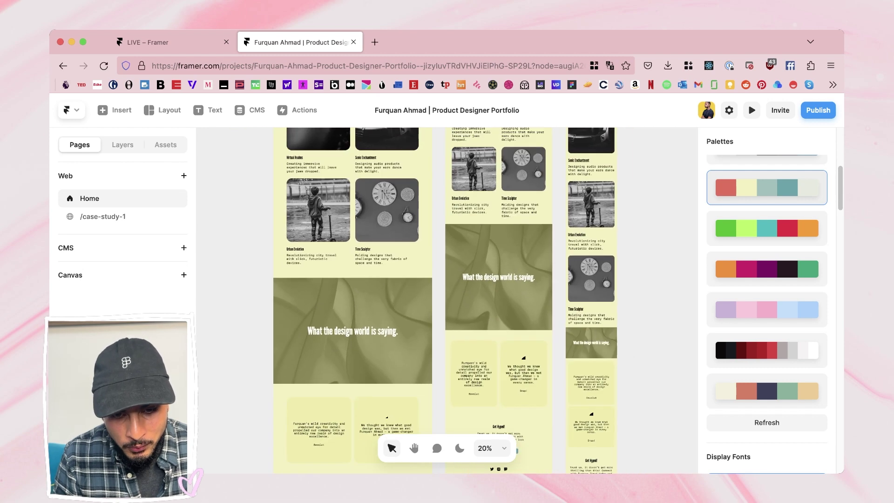
scroll(400, 279, up, 5)
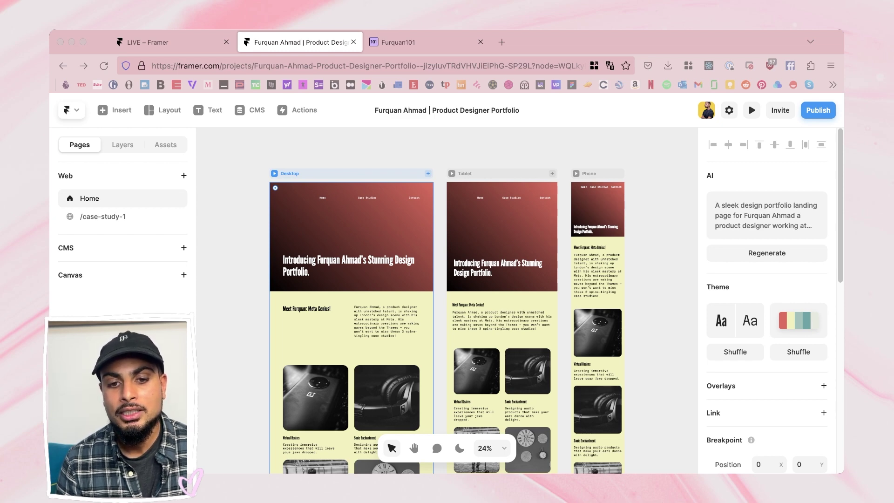
click(398, 42)
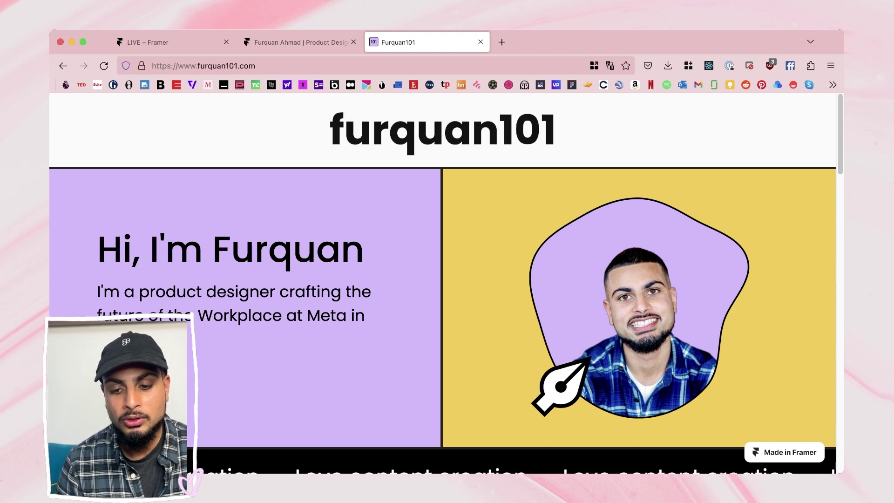
scroll(442, 279, down, 4)
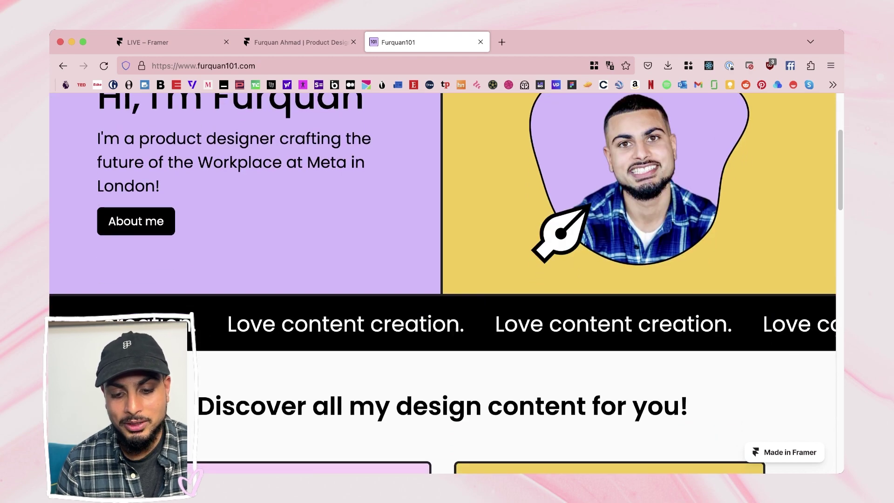
scroll(442, 279, down, 12)
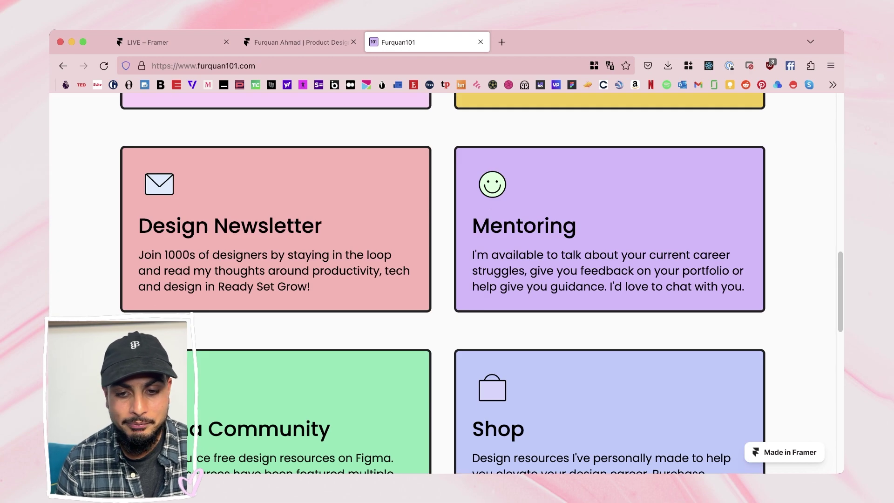
scroll(442, 279, up, 1)
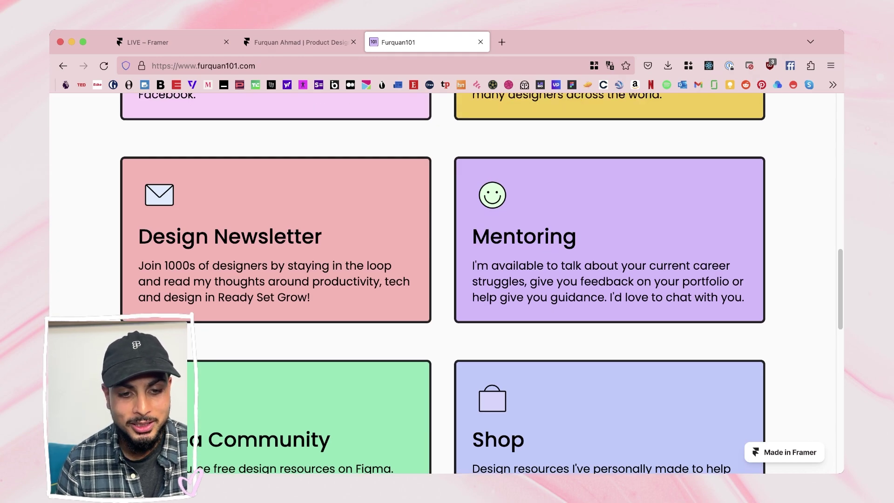
scroll(442, 279, down, 14)
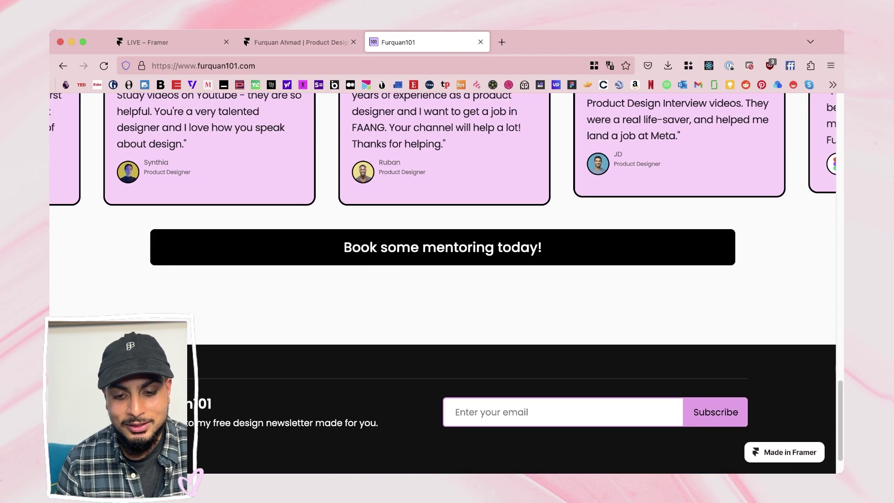
scroll(442, 280, up, 20)
scroll(442, 279, down, 1)
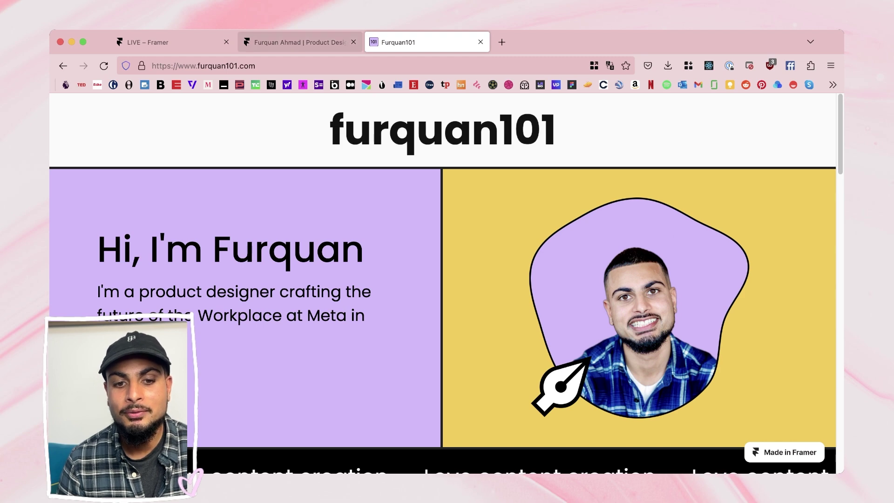
key(ctrl+shift+Tab)
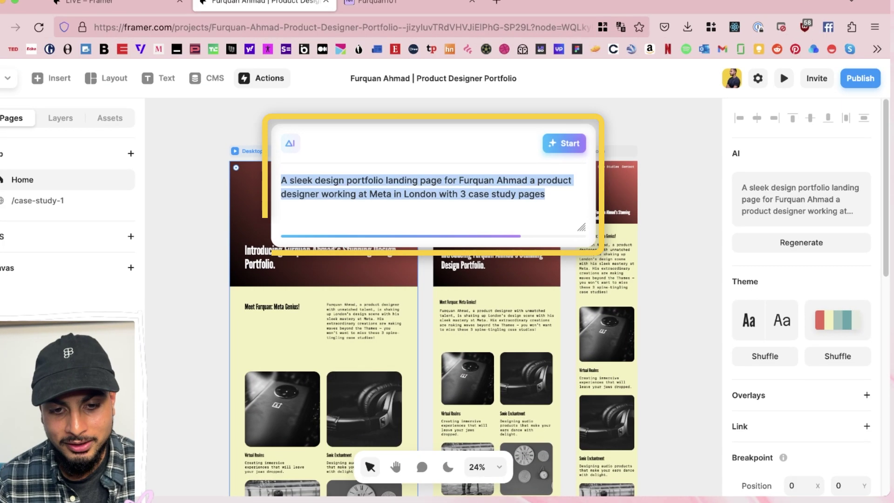
Step: Extend the prompt with 'black and white' and 'with pictures of London', then regenerate the page
click(347, 189)
text(black and white design portfolio landing page for Furquan)
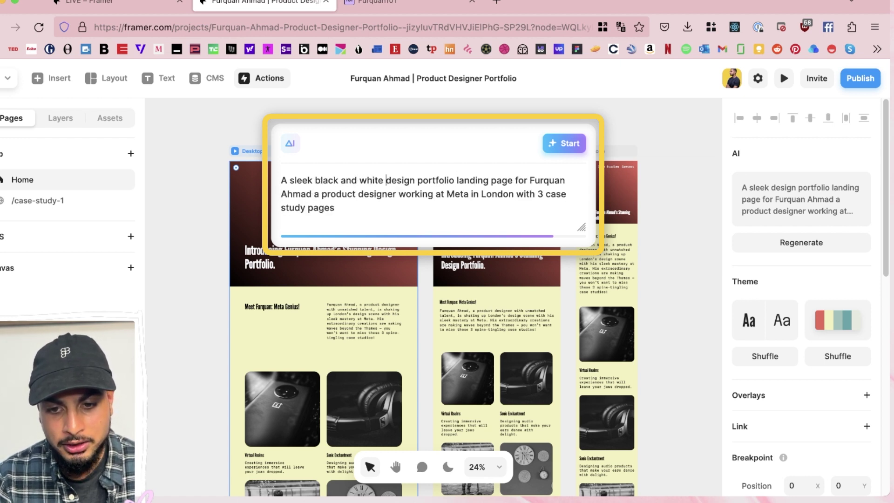
text(  with pictures )
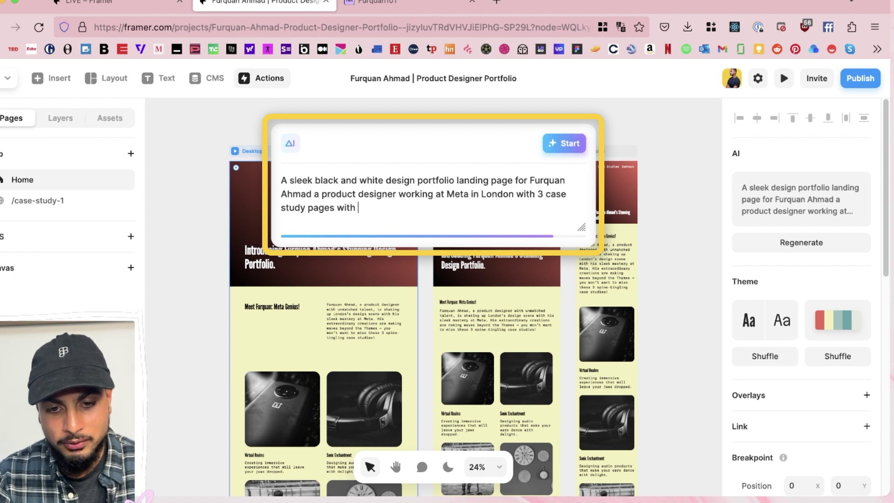
text(of London)
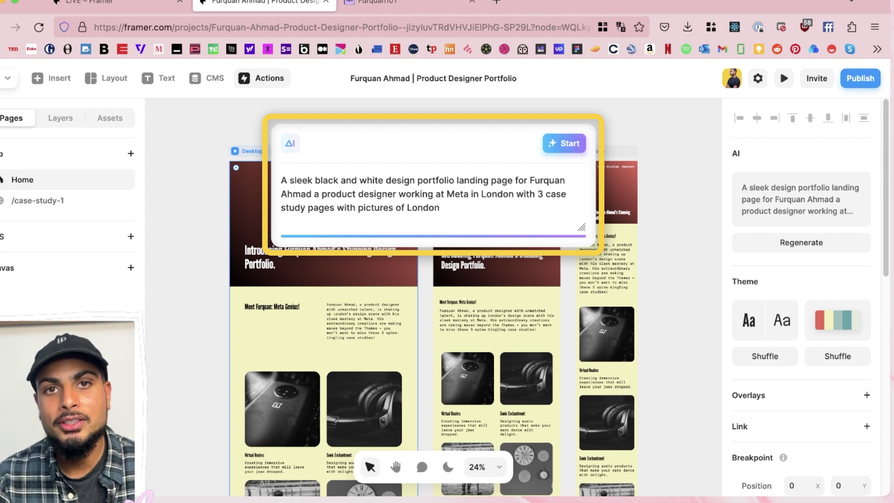
key(Return)
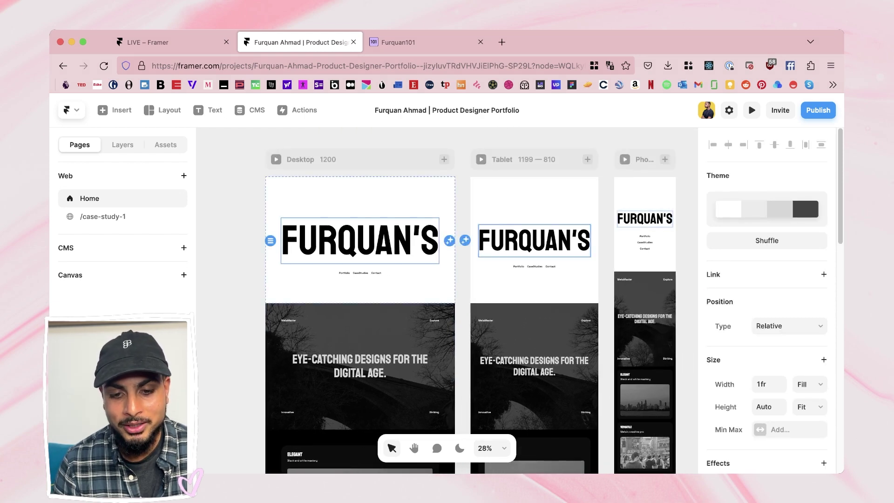
key(Return)
click(360, 365)
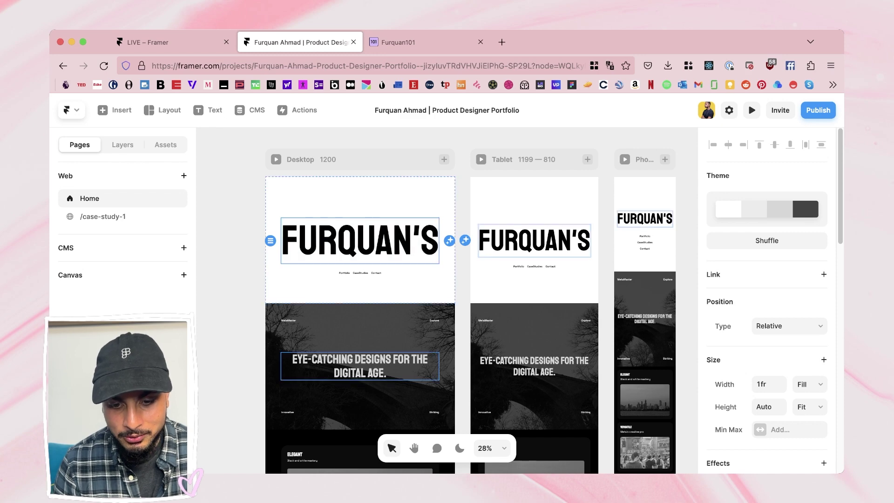
key(Escape)
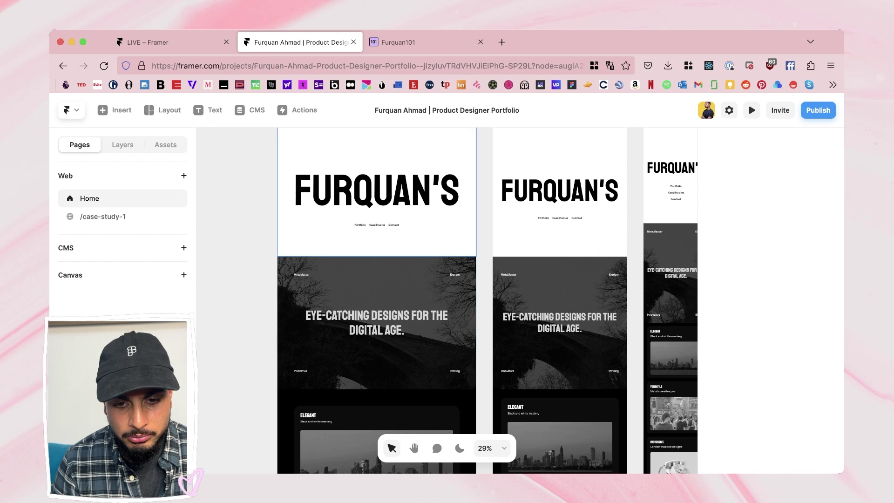
scroll(335, 222, up, 5)
scroll(335, 222, down, 5)
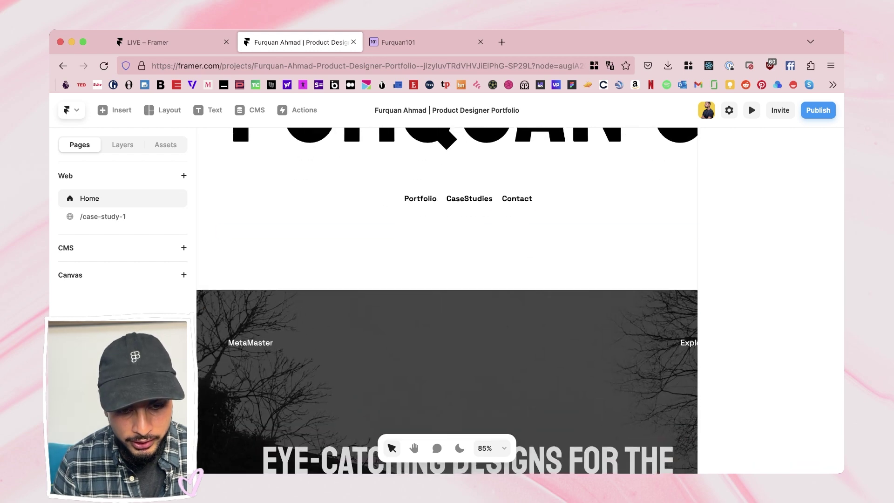
scroll(446, 301, up, 3)
ctrl+scroll(447, 300, down, 3)
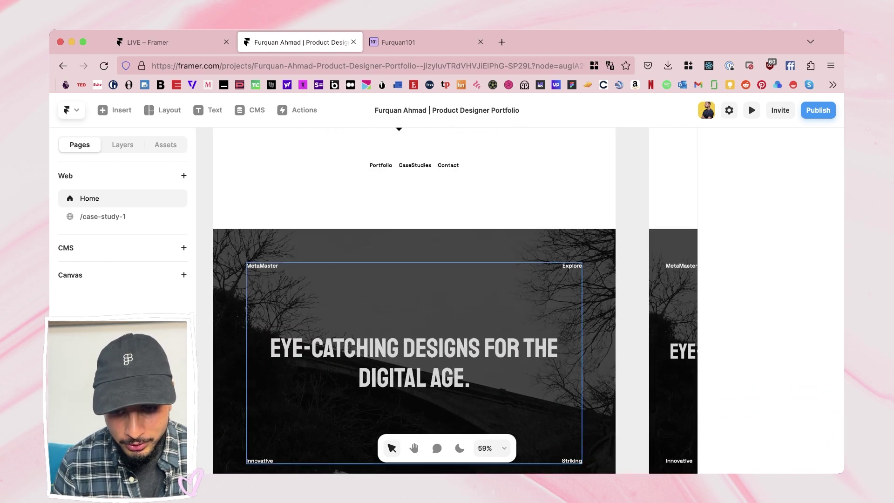
click(414, 326)
click(262, 266)
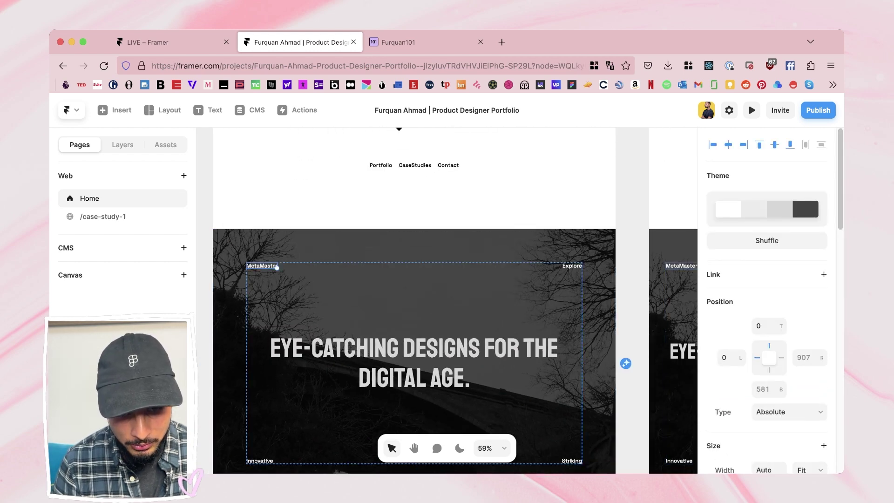
click(414, 363)
double_click(413, 363)
ctrl+scroll(413, 326, down, 5)
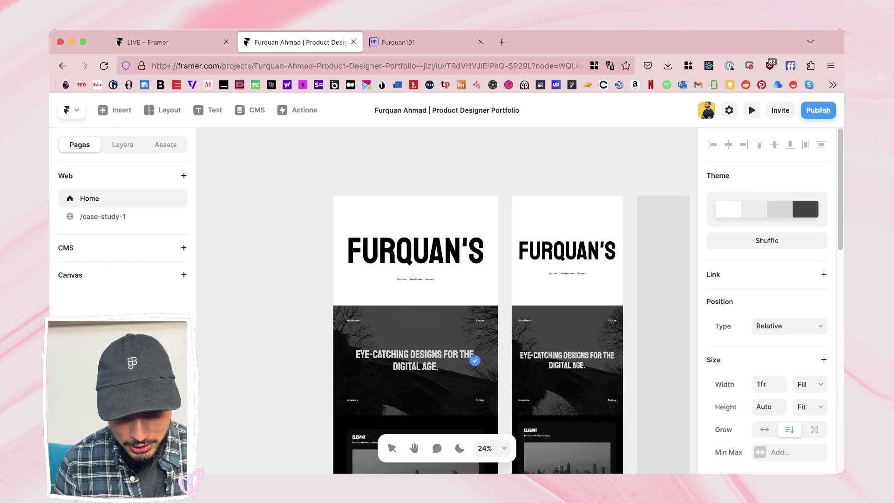
ctrl+scroll(384, 235, up, 3)
scroll(411, 300, down, 3)
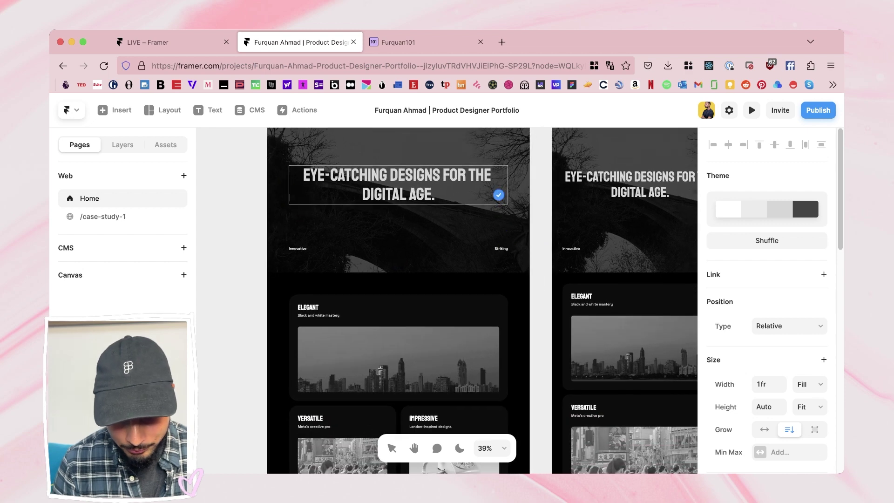
scroll(447, 300, down, 5)
scroll(447, 300, right, 3)
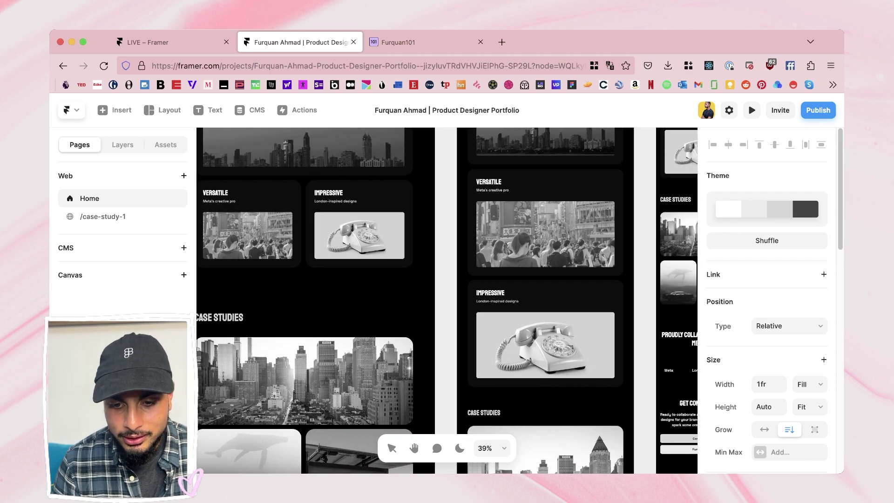
ctrl+scroll(447, 300, down, 1)
ctrl+scroll(447, 300, down, 5)
ctrl+scroll(447, 300, up, 2)
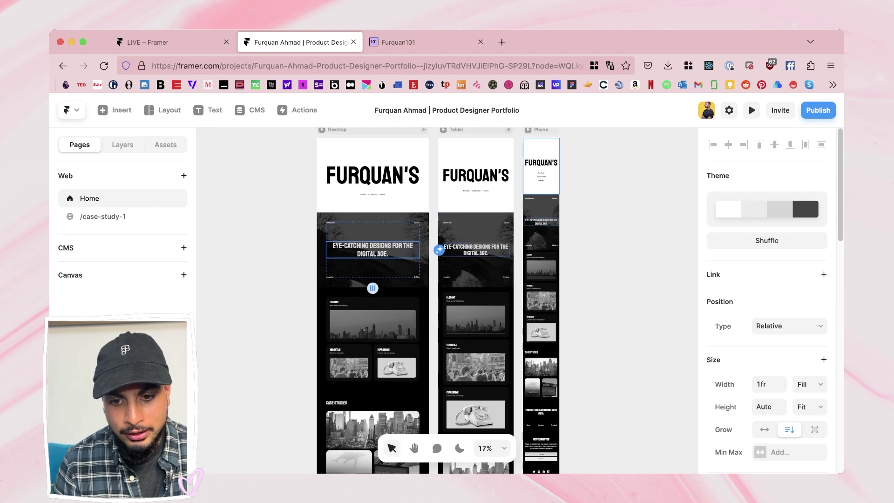
click(337, 129)
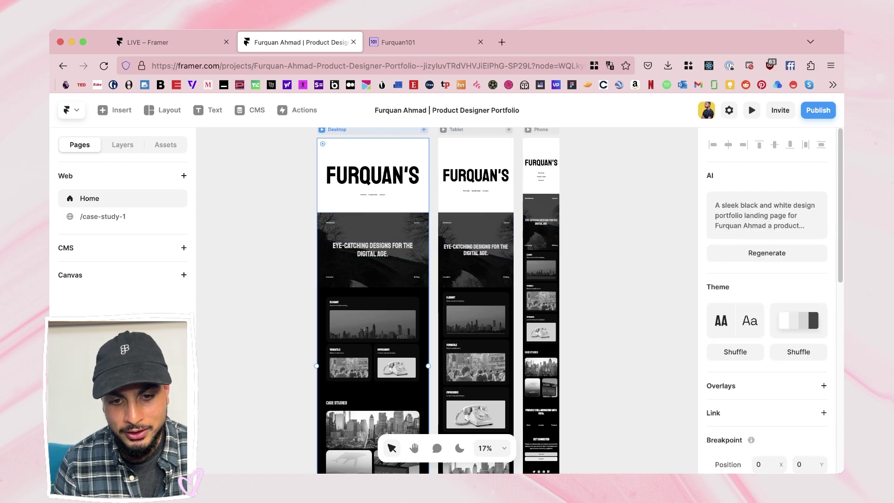
click(353, 153)
Step: Type 'FLIO' into the name heading so it ends with PORTOFLIO, then zoom out to all layouts
click(372, 175)
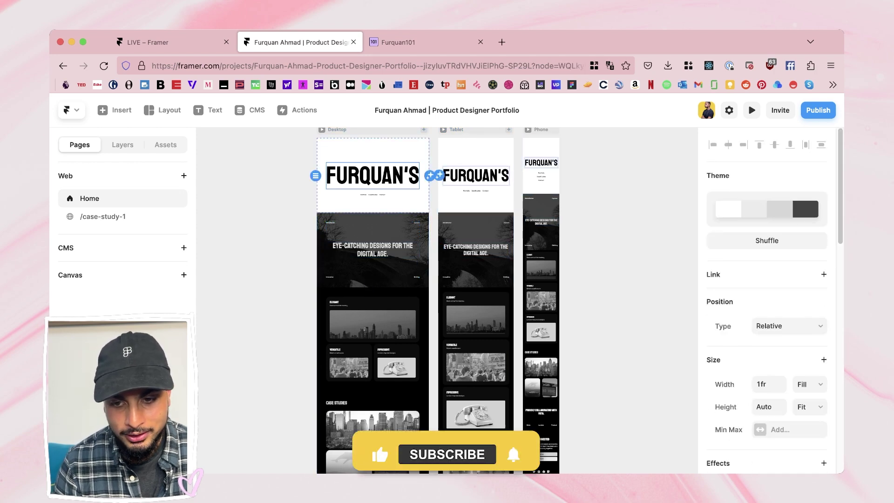
double_click(373, 175)
scroll(363, 172, up, 5)
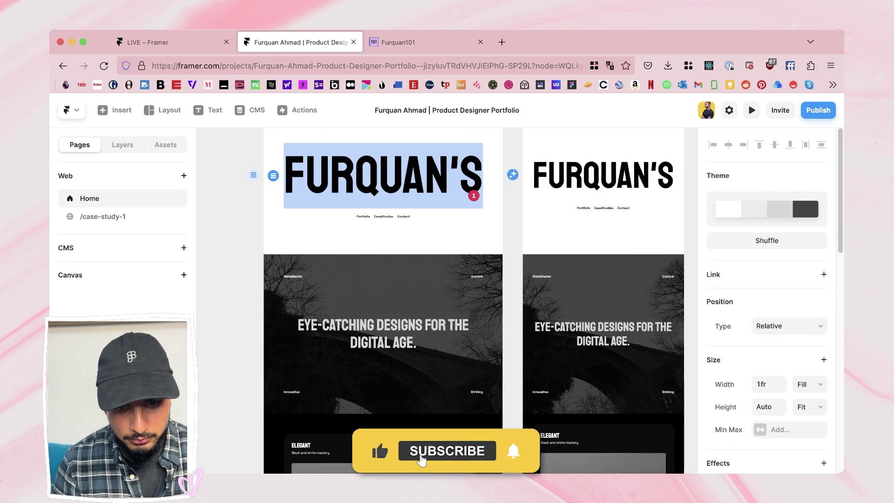
scroll(484, 456, up, 3)
scroll(515, 455, down, 10)
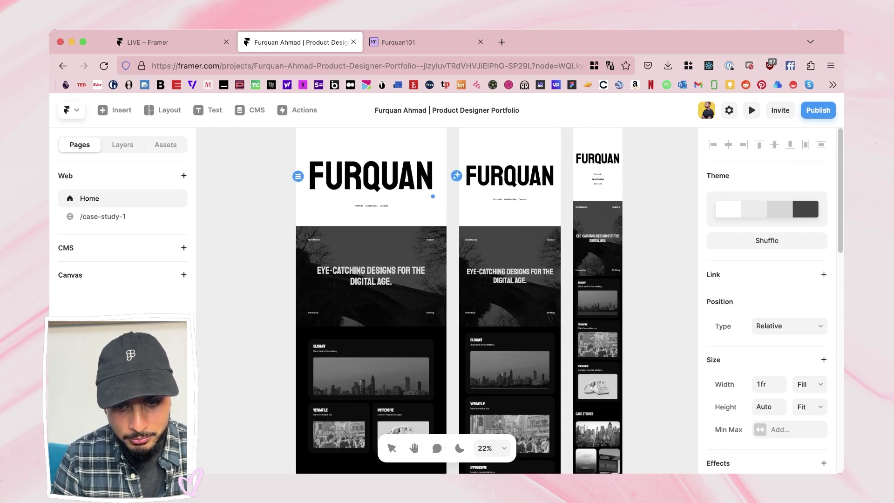
text(FLIO)
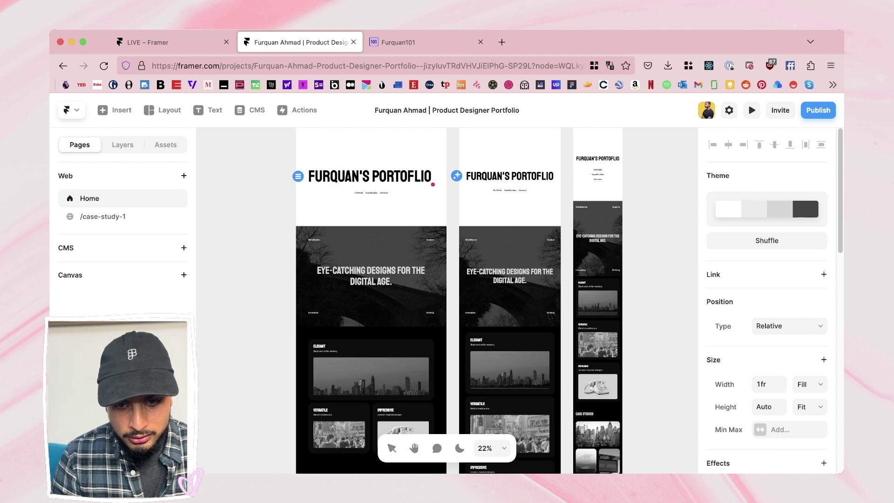
click(177, 216)
key(Escape)
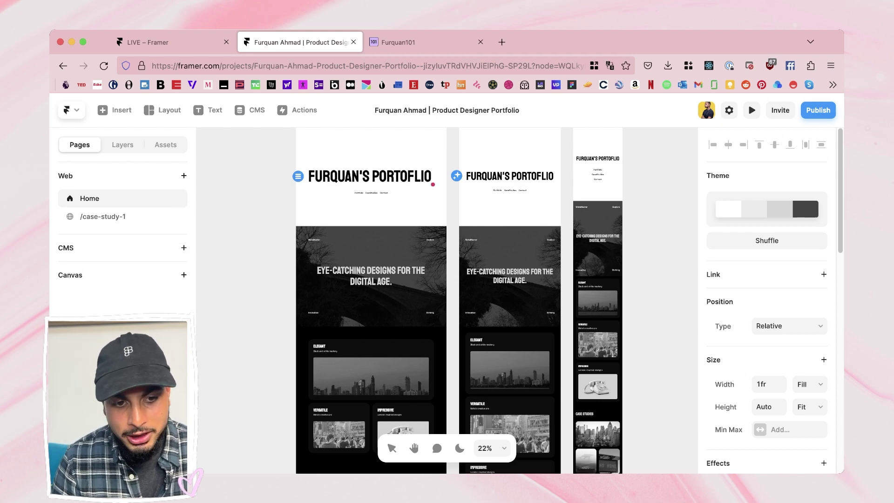
key(shift+1)
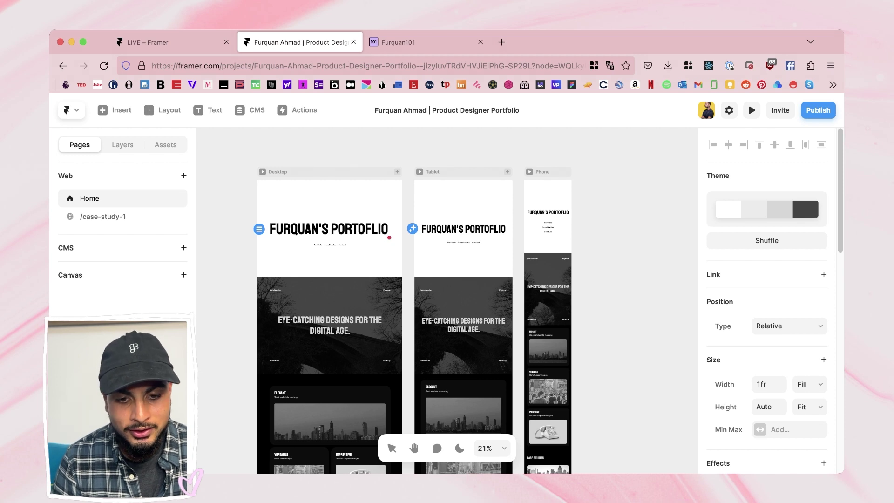
Step: Enter the black-and-white case study design prompt, then view the generated SLEEKSHARE page on /case-study-1
scroll(389, 237, down, 2)
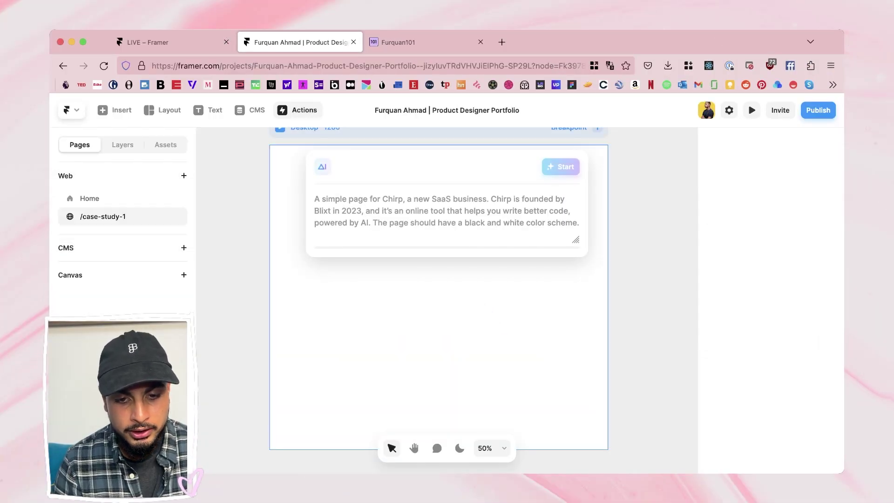
text(a)
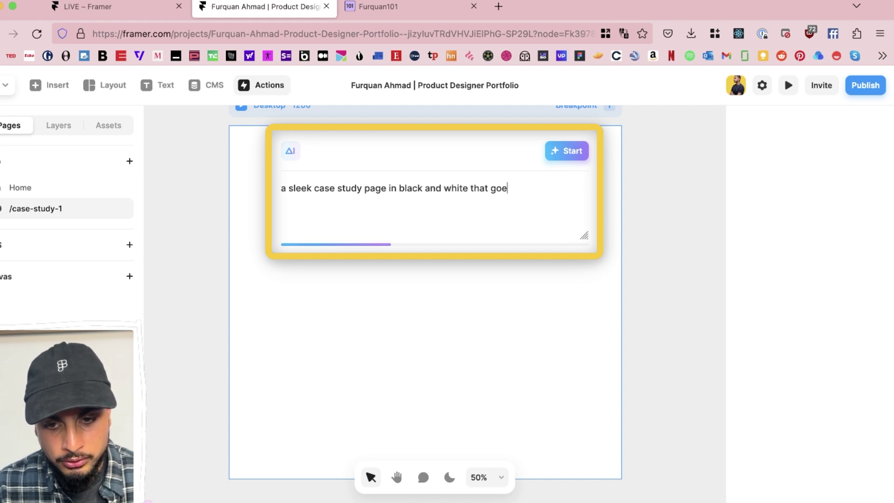
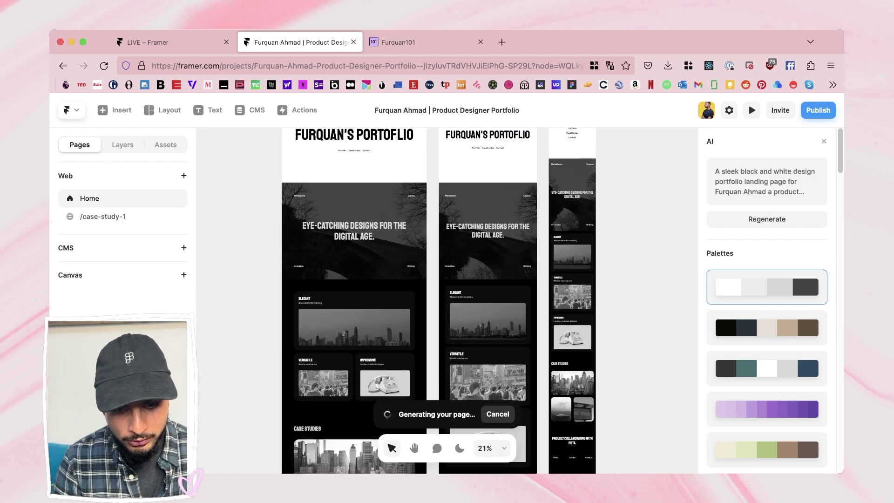
click(102, 216)
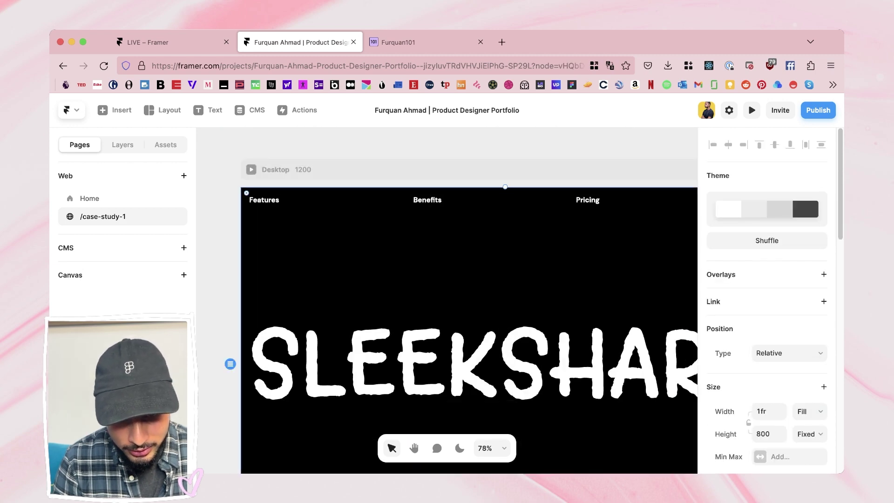
Step: Glance at the Home page, then return to /case-study-1 and look over the SLEEKSHARE layout
click(336, 200)
click(89, 198)
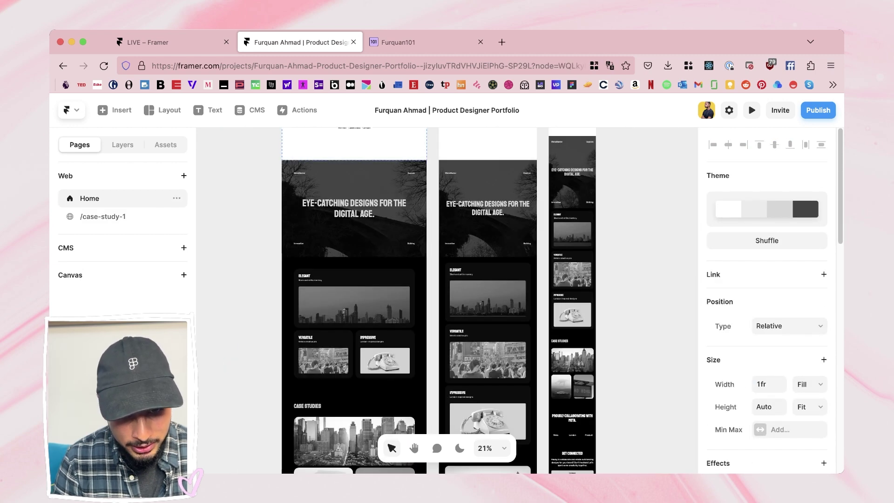
scroll(446, 300, down, 5)
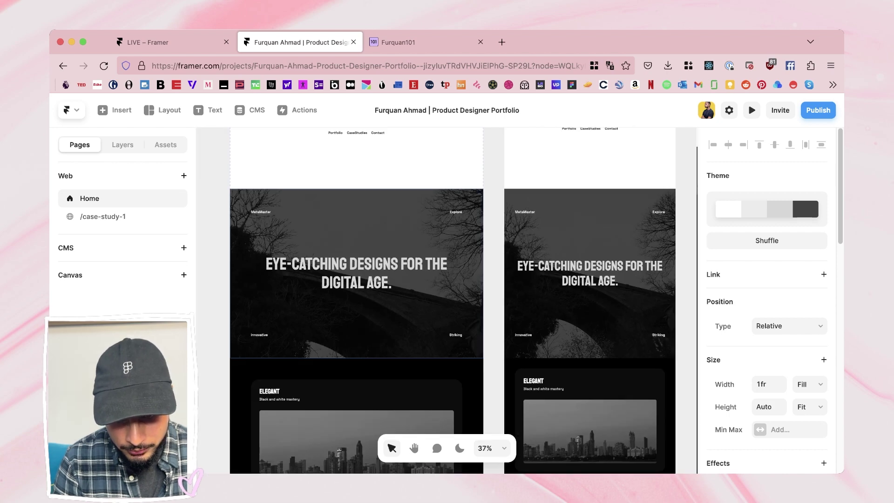
scroll(446, 300, up, 3)
scroll(447, 300, up, 3)
scroll(328, 217, up, 2)
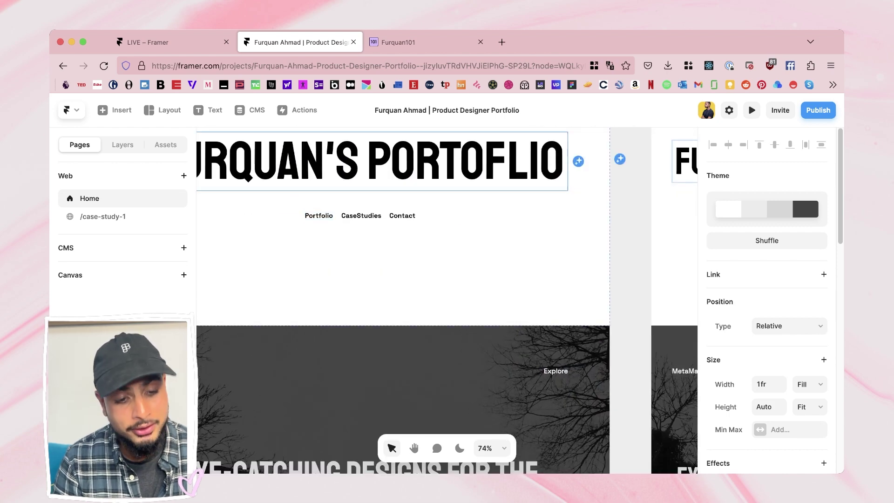
click(102, 216)
scroll(447, 300, up, 3)
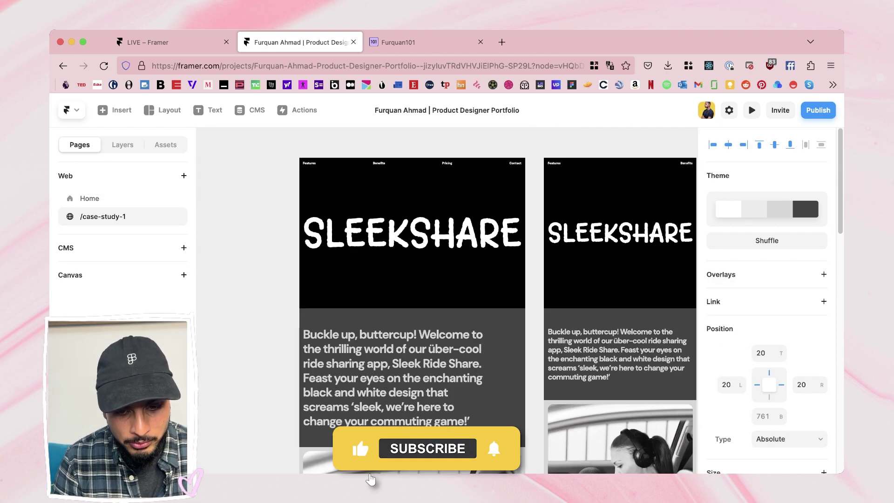
scroll(447, 300, down, 4)
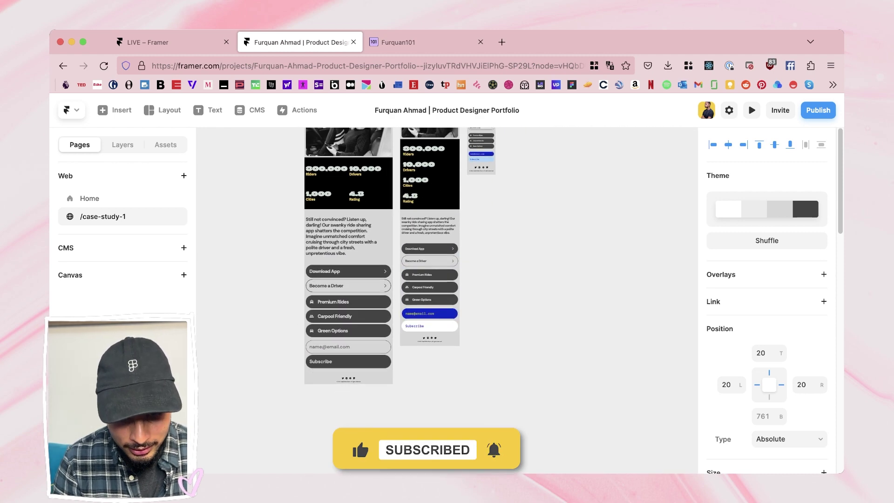
scroll(358, 442, up, 4)
scroll(447, 227, up, 10)
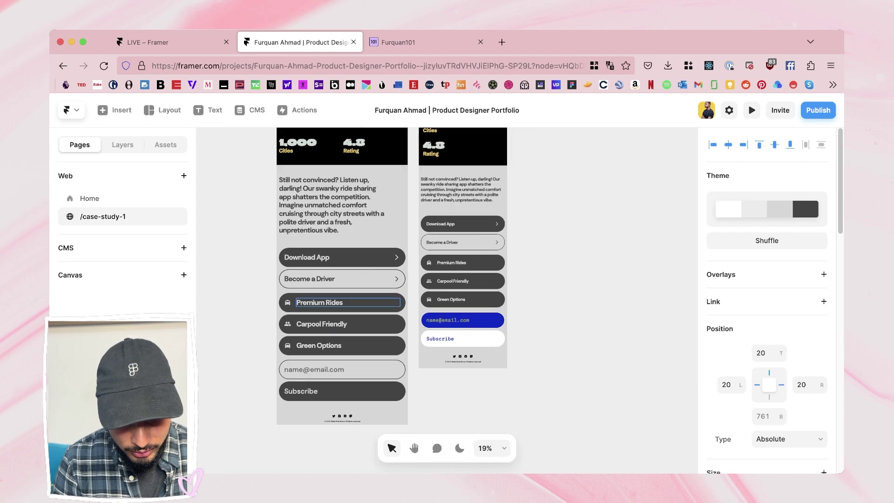
scroll(390, 196, up, 5)
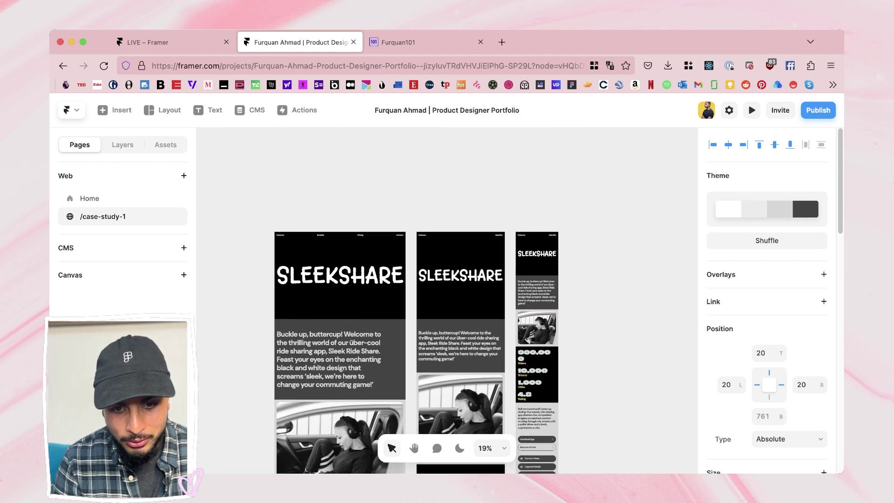
Step: Clear the nav bar selection and select the case study's Desktop frame
key(Escape)
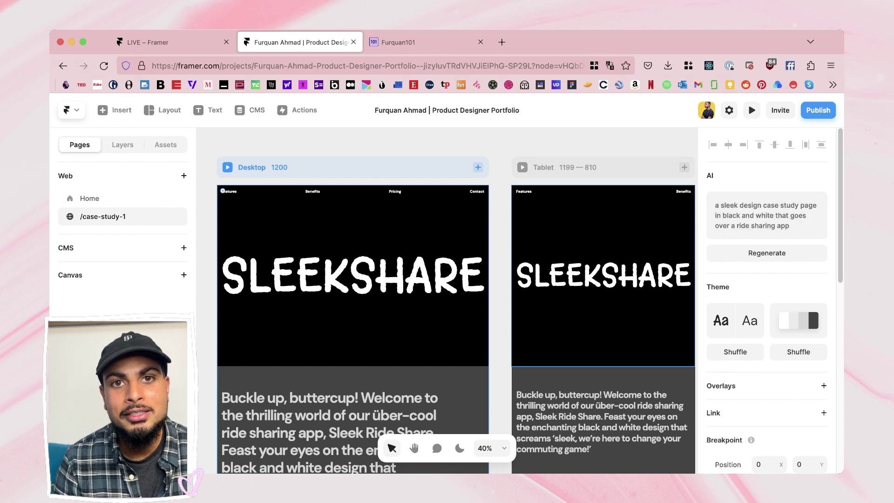
key(Escape)
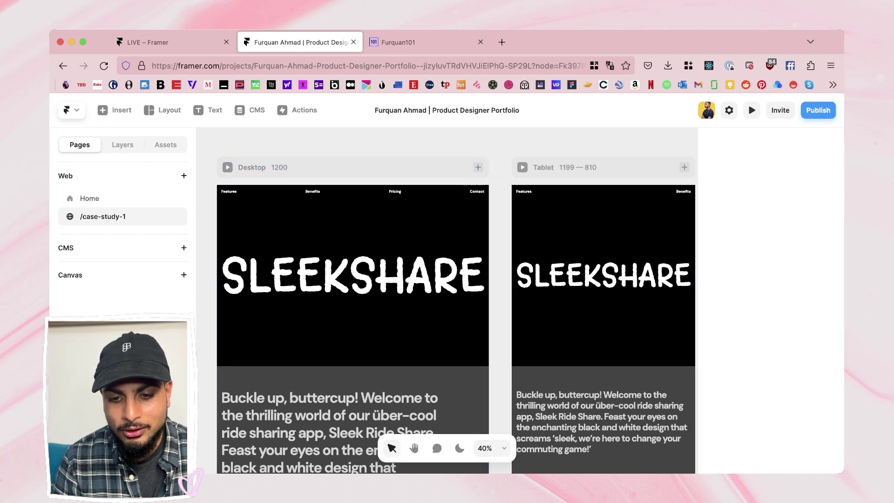
scroll(354, 326, down, 5)
scroll(419, 302, down, 3)
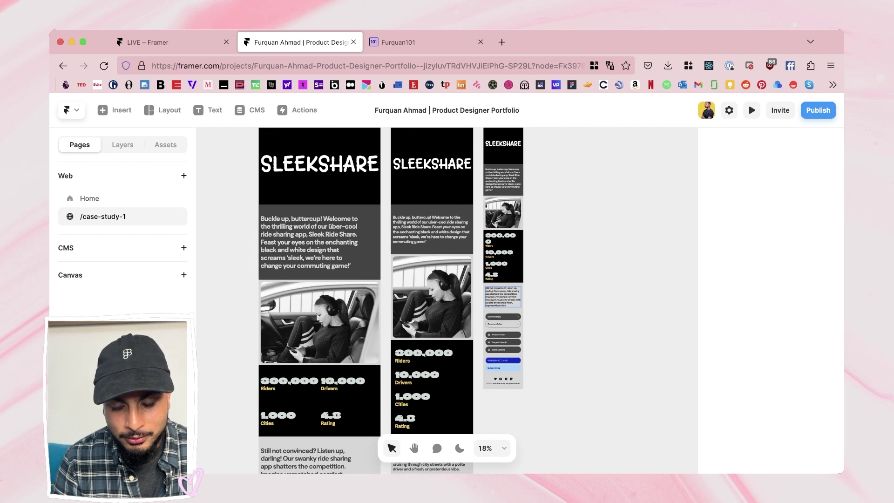
scroll(437, 326, down, 3)
scroll(326, 186, up, 5)
scroll(325, 148, up, 5)
scroll(237, 237, left, 3)
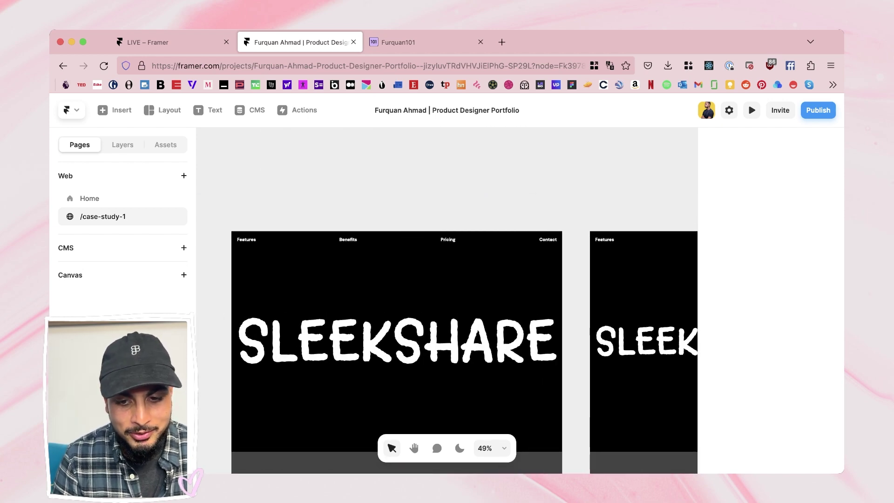
click(237, 237)
scroll(237, 237, down, 10)
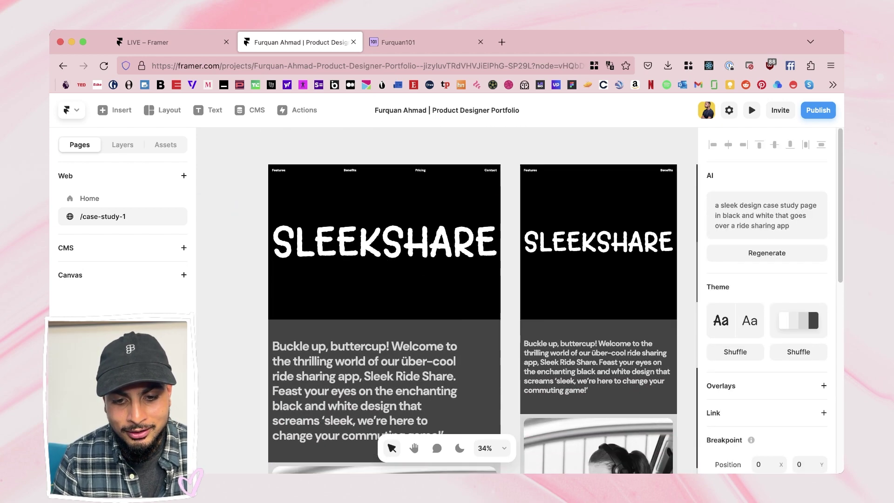
scroll(321, 279, up, 5)
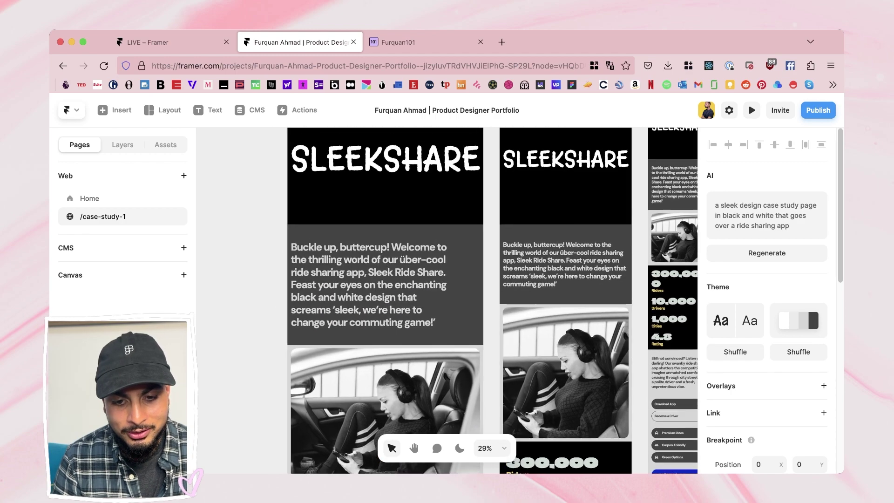
scroll(321, 279, up, 3)
scroll(321, 279, up, 3)
scroll(326, 280, down, 3)
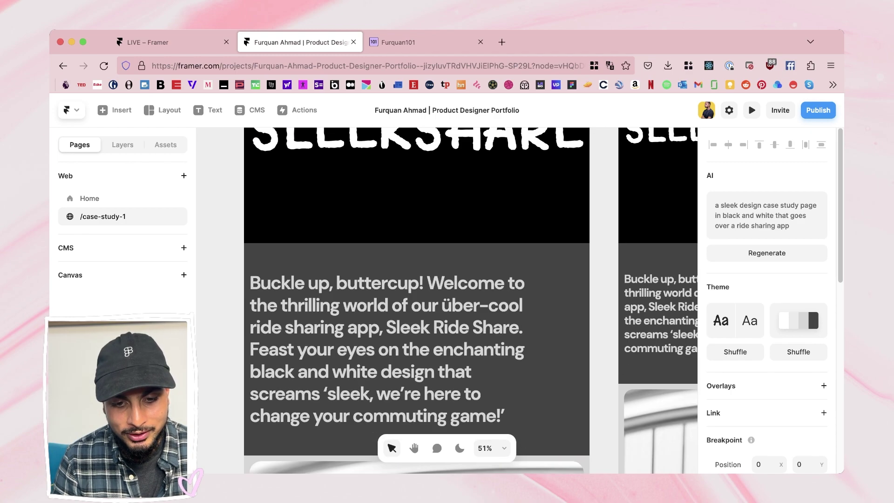
scroll(325, 280, down, 8)
Step: Reopen the AI prompt and delete 'sleek' and the 'ride sharing app' ending from the description
key(super+k)
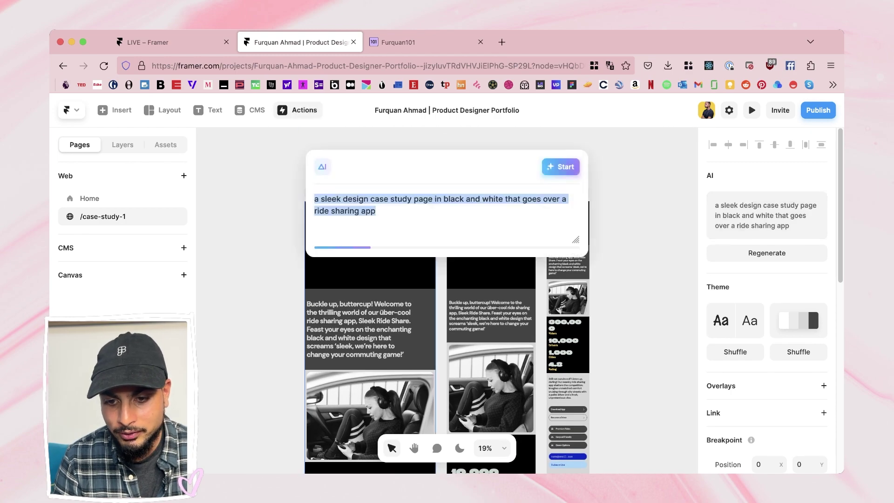
key(Right)
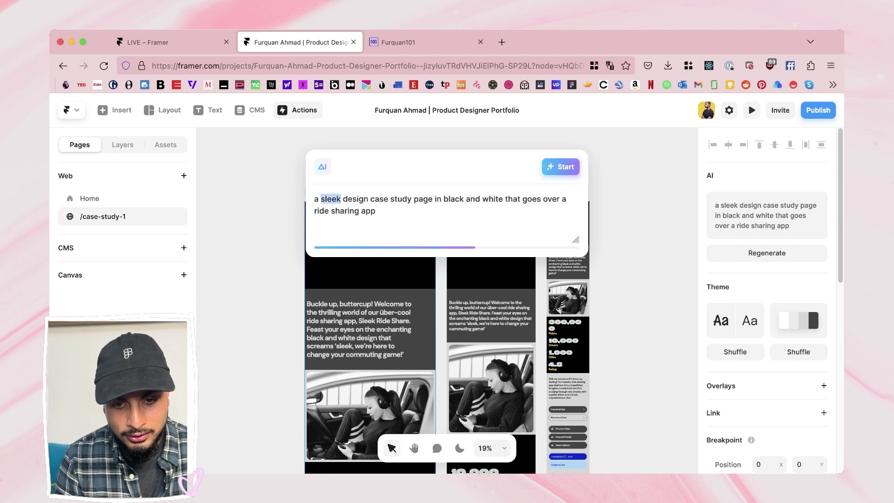
key(BackSpace)
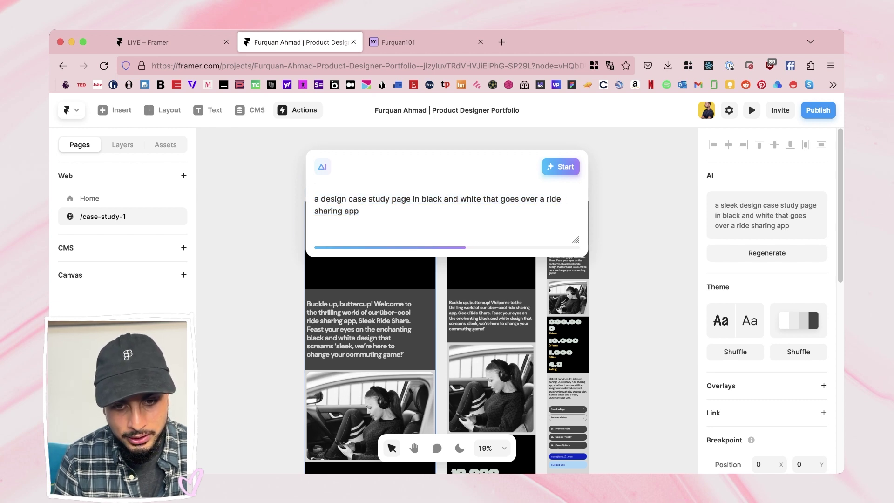
key(shift+alt+Left)
key(shift+alt+Left)
key(shift+alt+Left)
key(shift+alt+Left)
key(shift+alt+Left)
key(shift+alt+Left)
key(shift+alt+Left)
key(BackSpace)
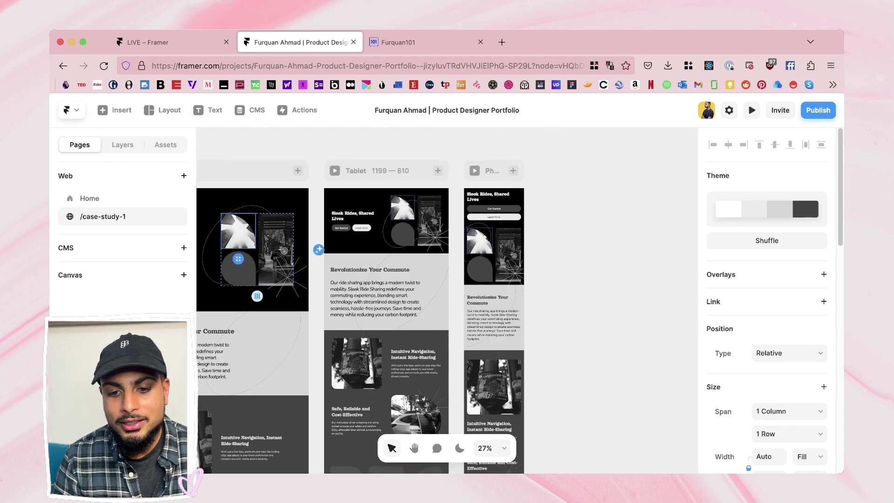
key(Escape)
key(shift+1)
scroll(403, 228, up, 3)
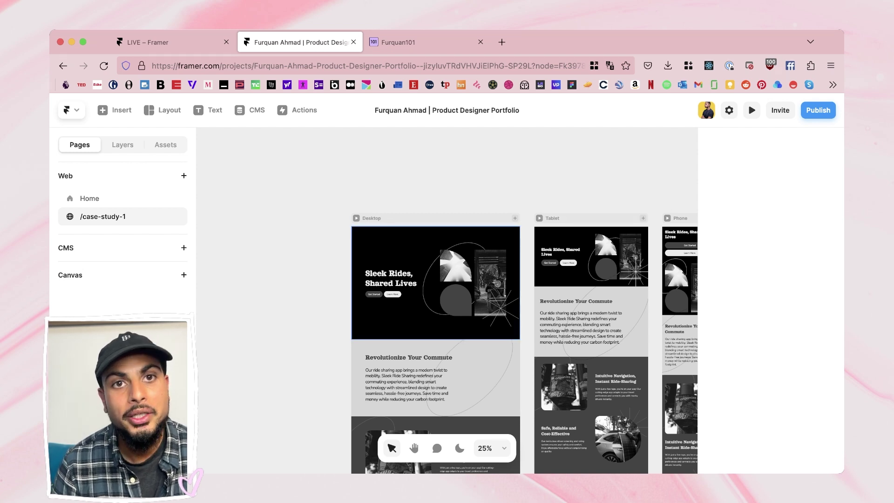
scroll(447, 300, down, 5)
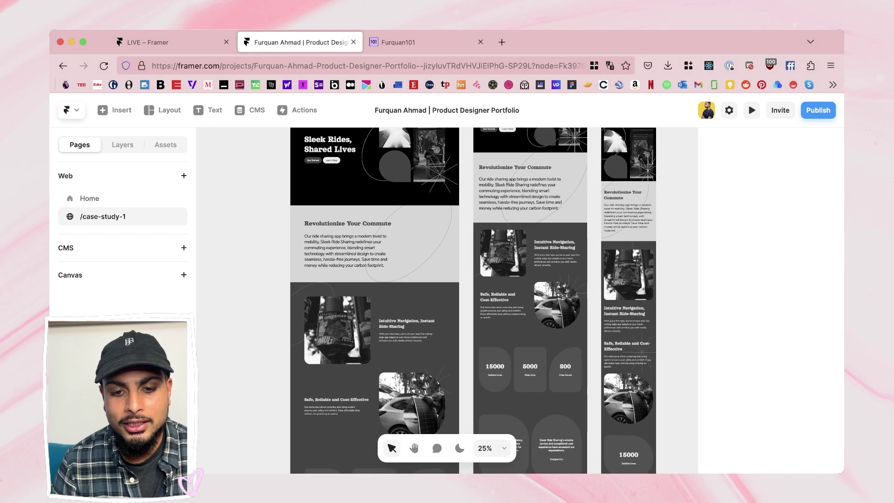
scroll(447, 300, up, 4)
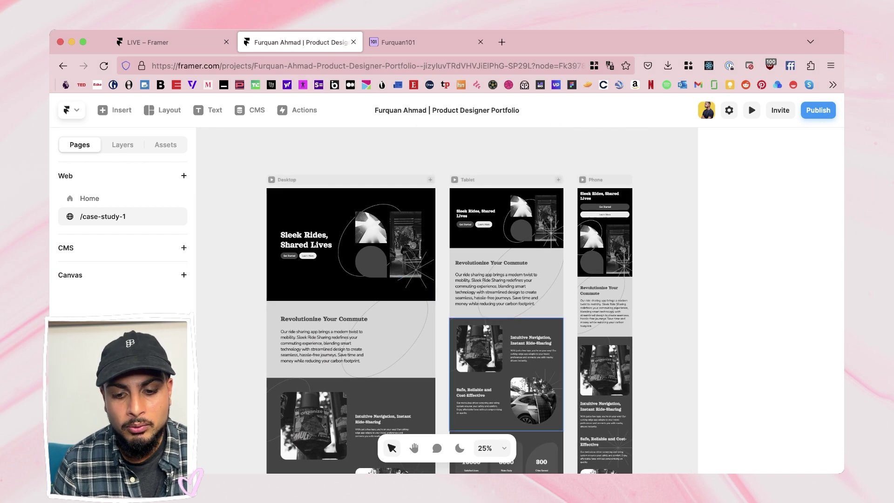
scroll(466, 300, down, 10)
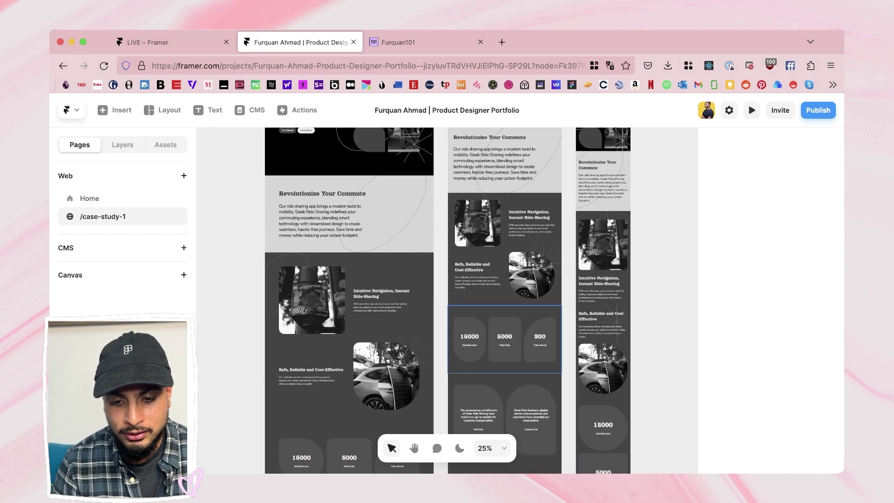
scroll(466, 300, up, 1)
scroll(462, 307, down, 3)
Step: Scroll the Home page down through the Versatile, Impressive and Case Studies sections
scroll(462, 308, up, 10)
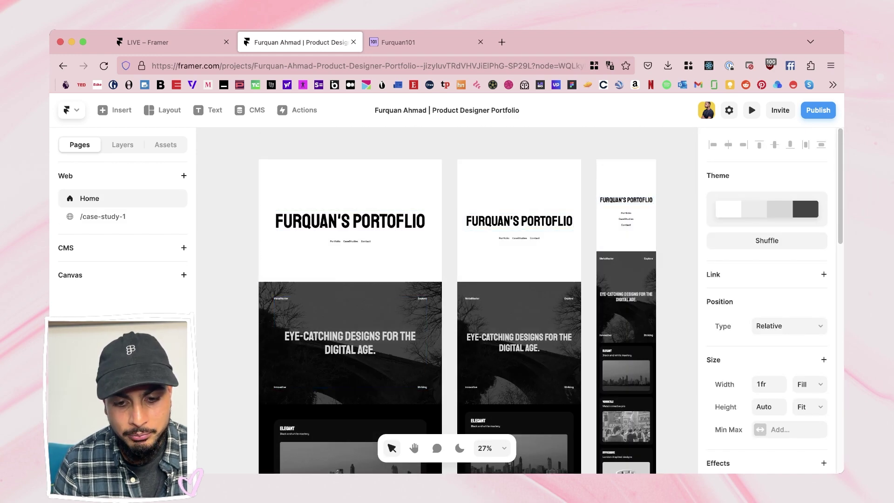
scroll(418, 303, down, 3)
scroll(419, 303, up, 5)
scroll(447, 302, up, 2)
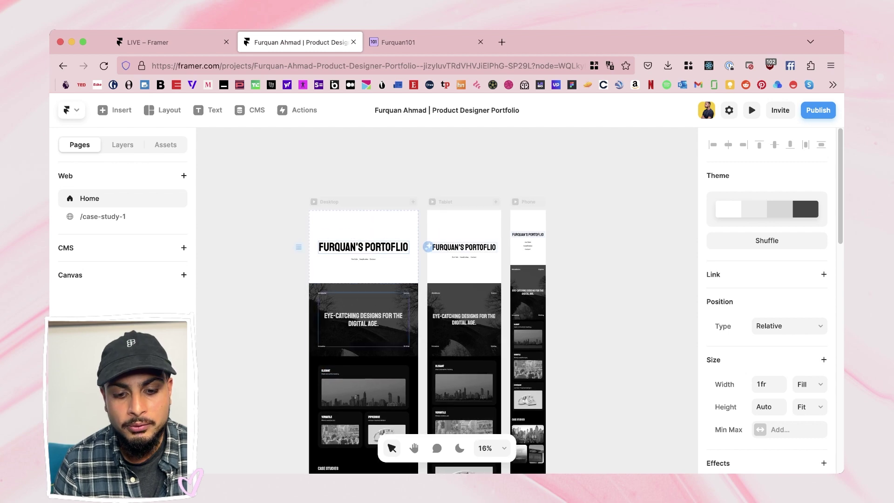
key(Escape)
scroll(447, 302, up, 5)
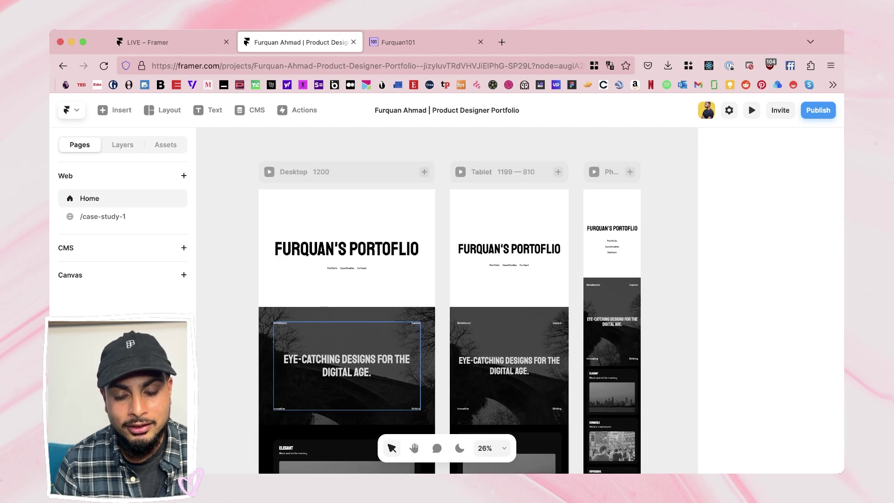
scroll(346, 366, right, 1)
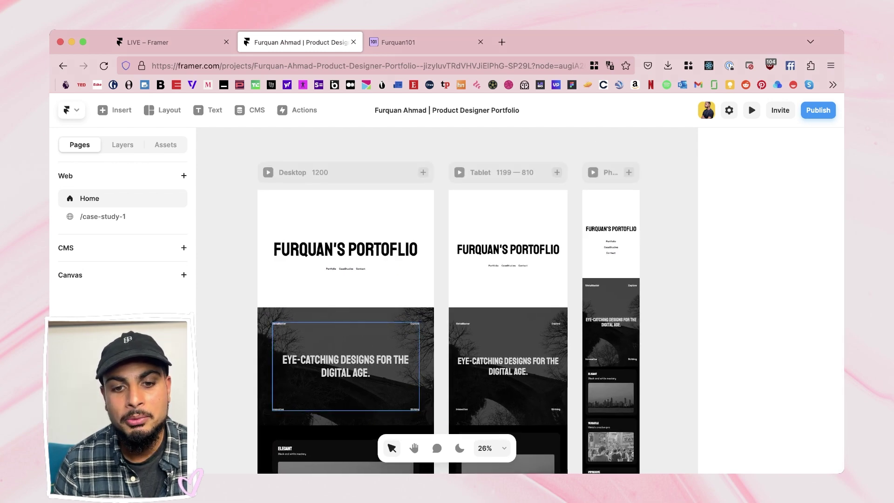
scroll(345, 366, up, 2)
scroll(346, 366, right, 1)
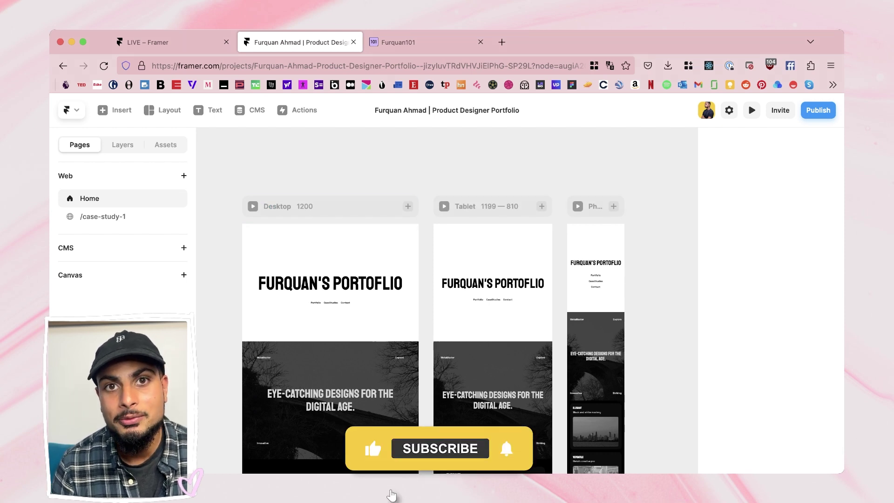
scroll(349, 280, down, 2)
scroll(349, 279, left, 2)
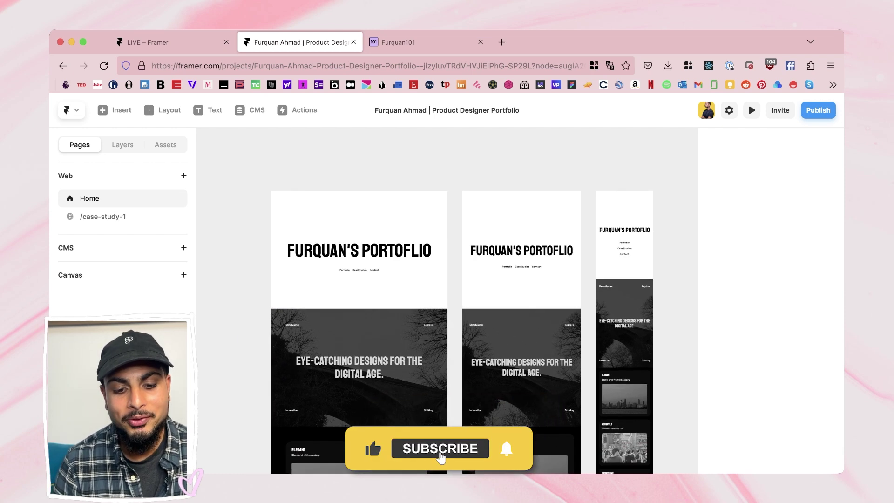
scroll(361, 252, up, 3)
scroll(361, 253, down, 5)
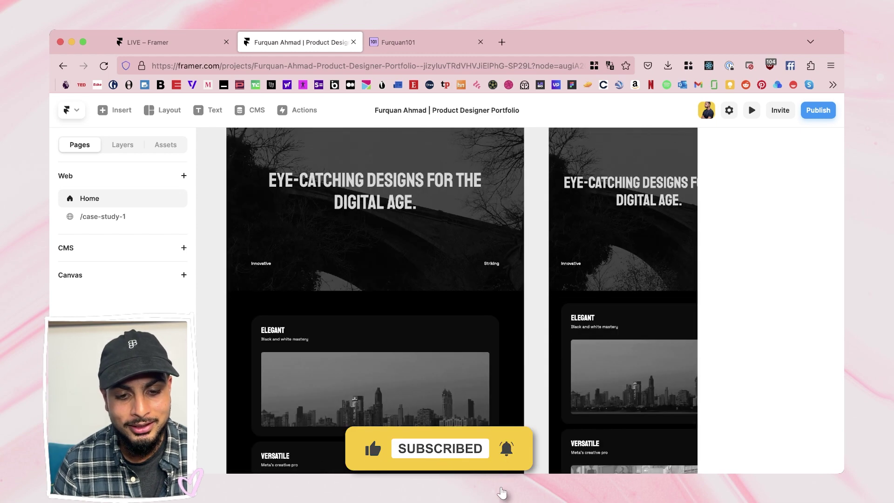
scroll(361, 253, down, 4)
scroll(396, 279, down, 3)
scroll(396, 279, up, 3)
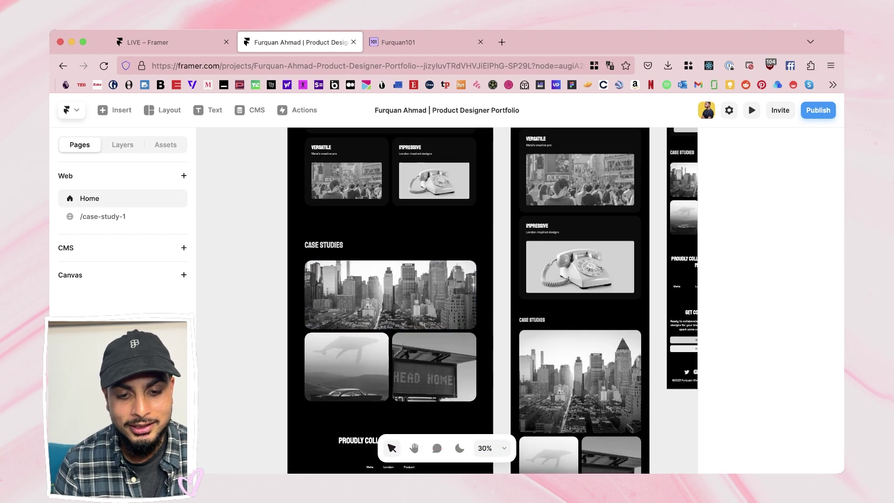
Step: Change the VERSATILE card title's font from Staatliches to Poppins
click(325, 242)
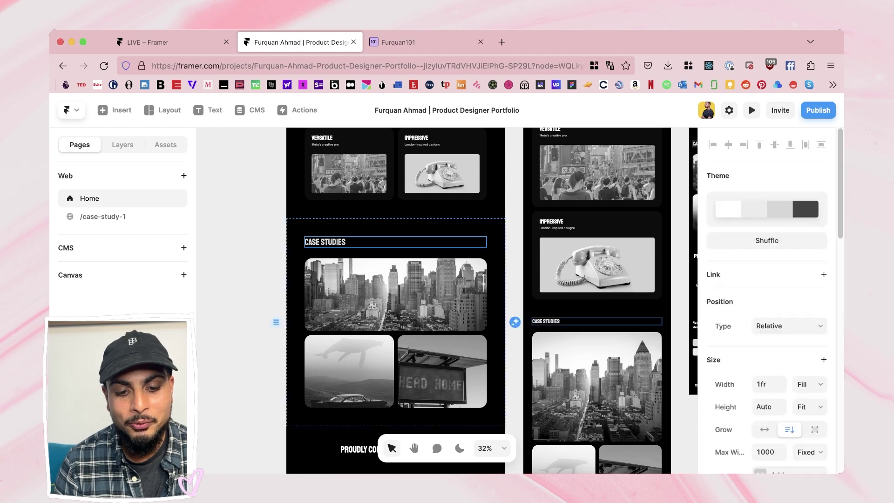
scroll(361, 270, up, 3)
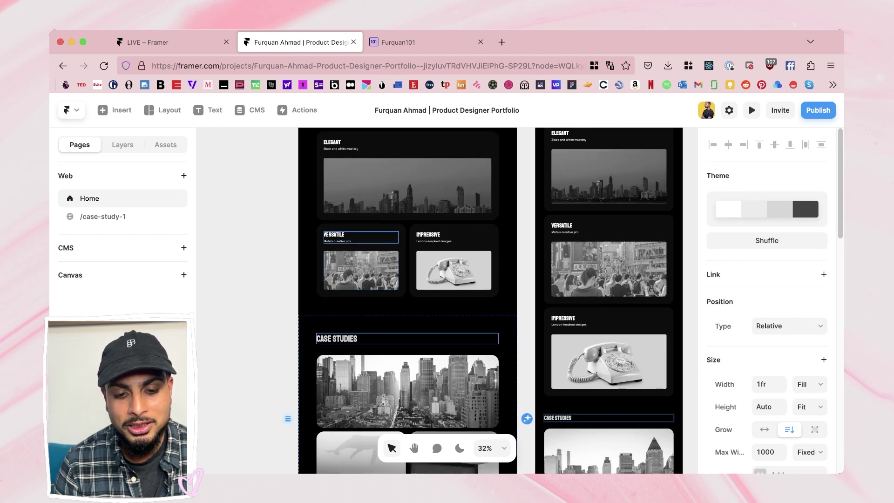
click(335, 235)
scroll(767, 302, down, 10)
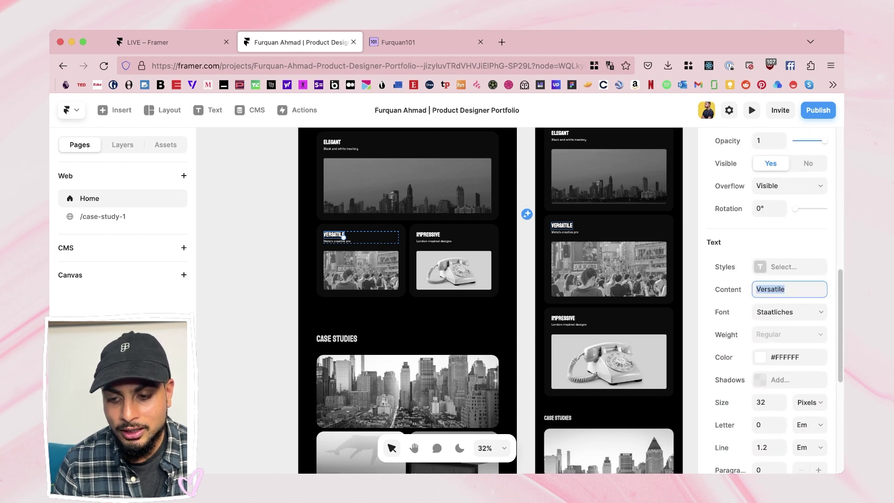
click(789, 312)
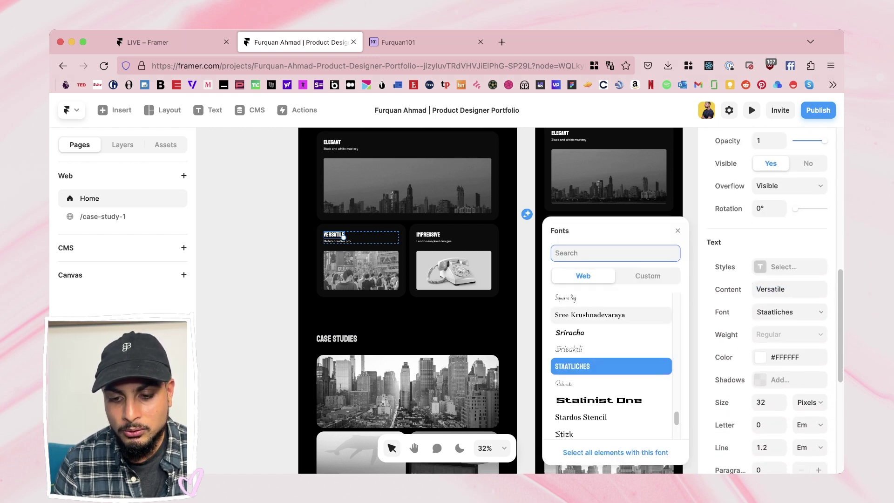
text(pop)
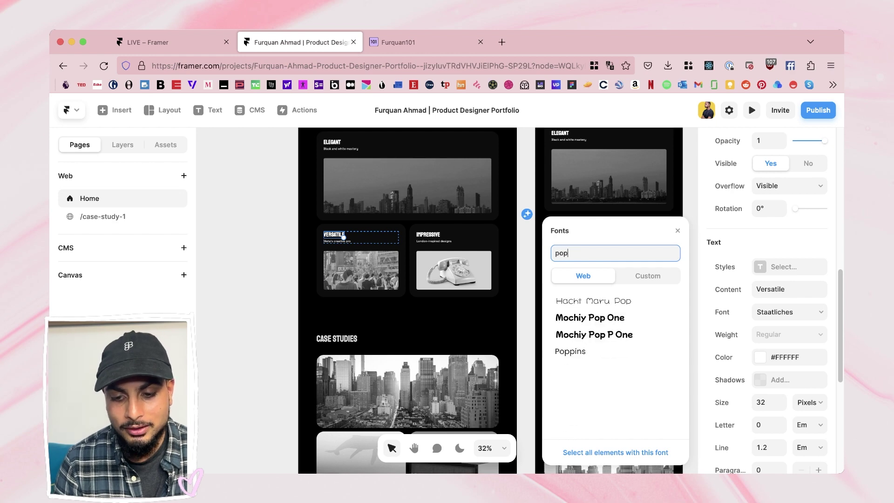
key(Down)
key(Down)
key(Down)
key(Return)
key(Escape)
key(Escape)
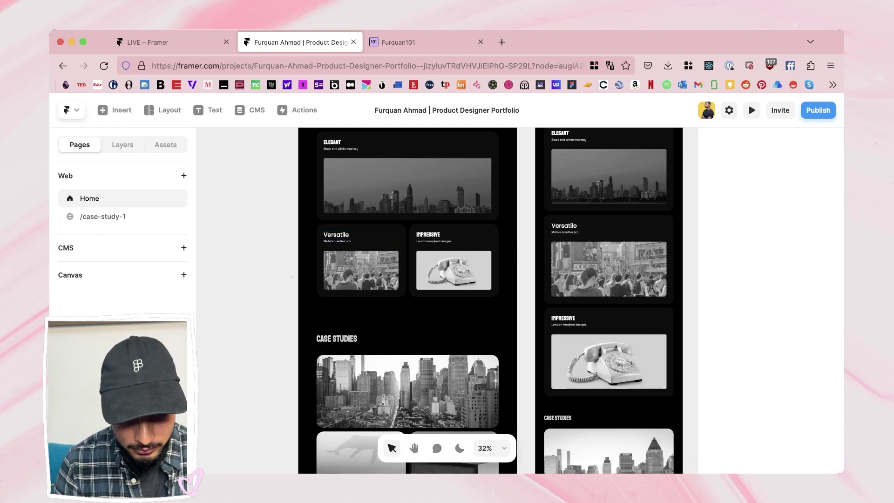
scroll(447, 300, up, 5)
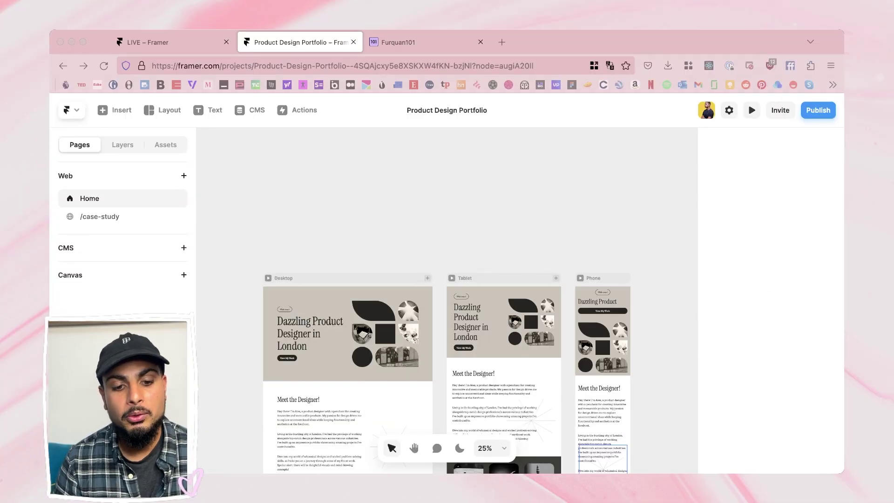
Step: Select the whole Desktop page frame of the Product Design Portfolio
scroll(446, 368, down, 2)
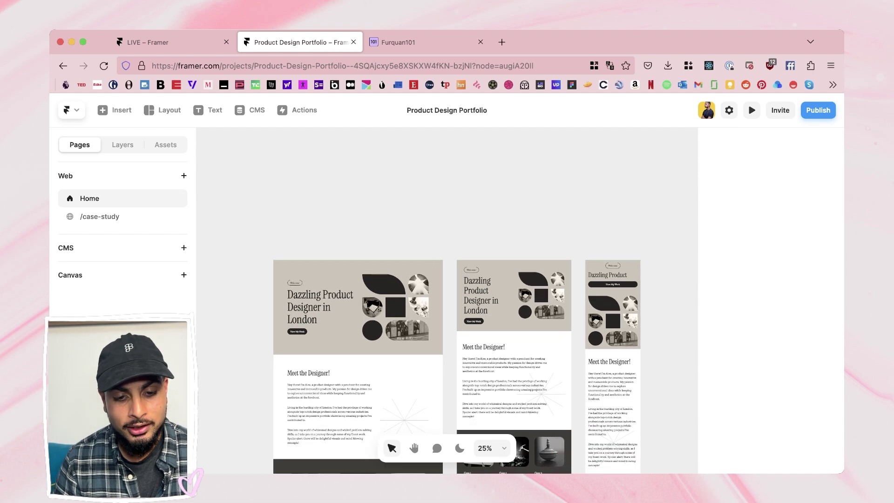
click(293, 251)
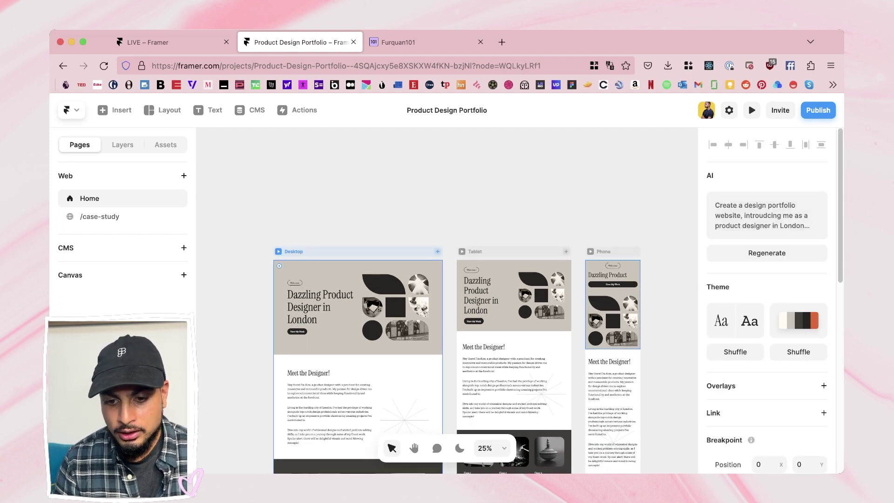
scroll(467, 326, down, 5)
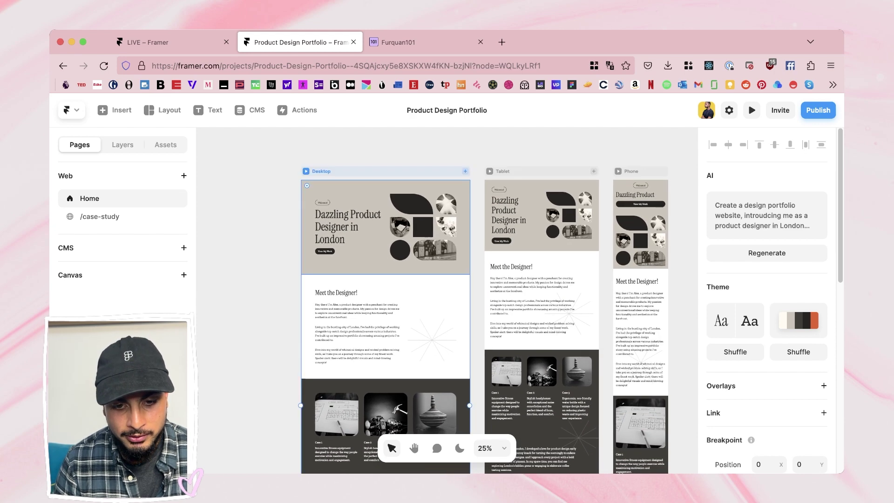
click(385, 227)
click(306, 185)
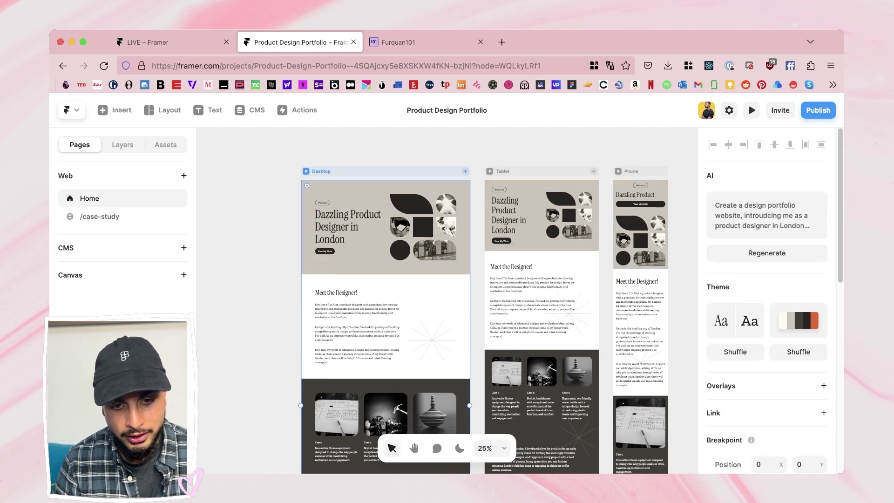
Step: Try purple, shuffled and orange-teal theme palettes, settle on lavender and mauve, then head for the dashboard
click(798, 320)
click(767, 327)
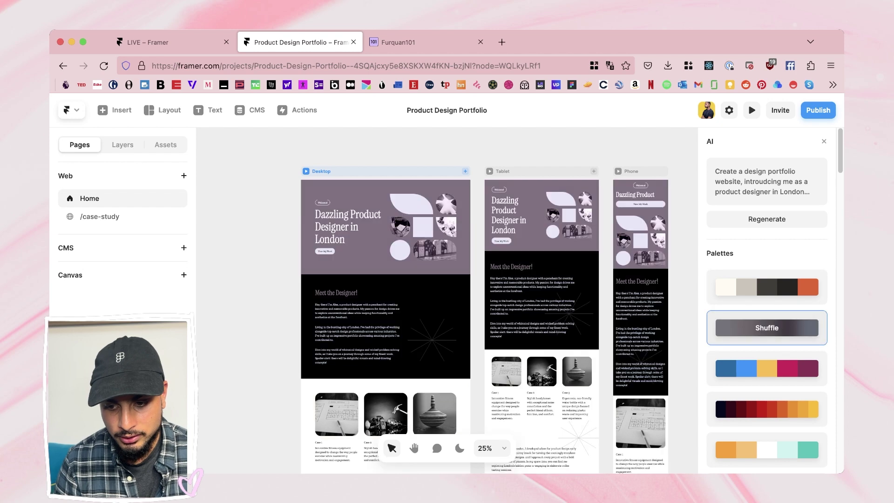
click(766, 369)
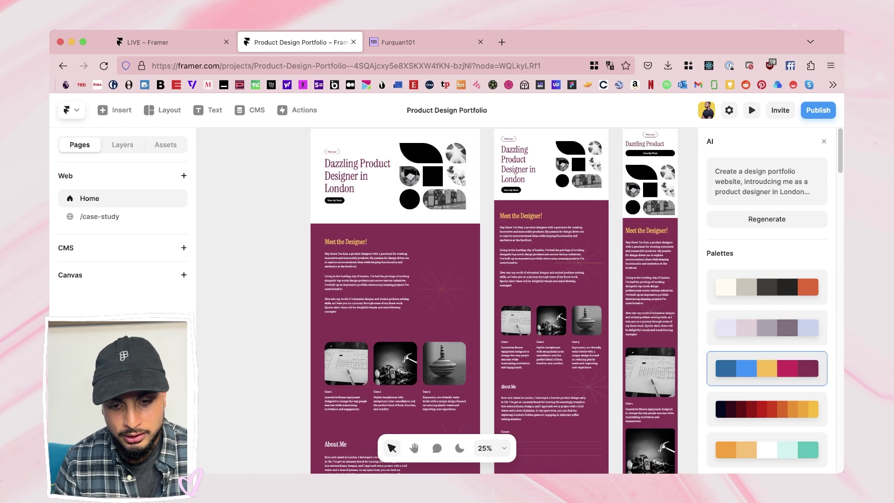
scroll(767, 298, down, 3)
click(766, 250)
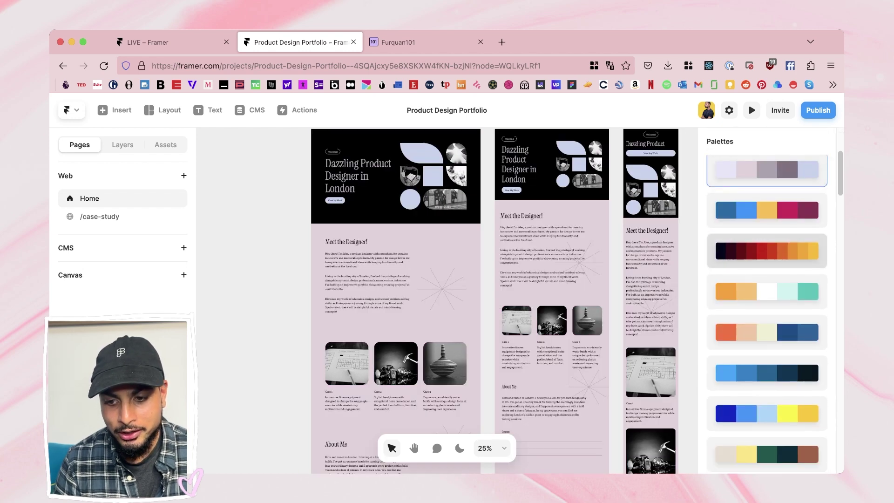
click(766, 250)
click(766, 291)
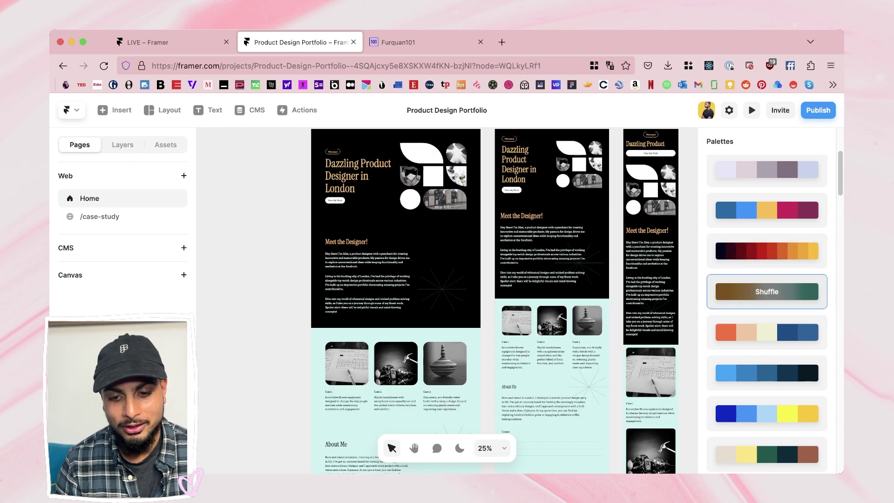
click(766, 291)
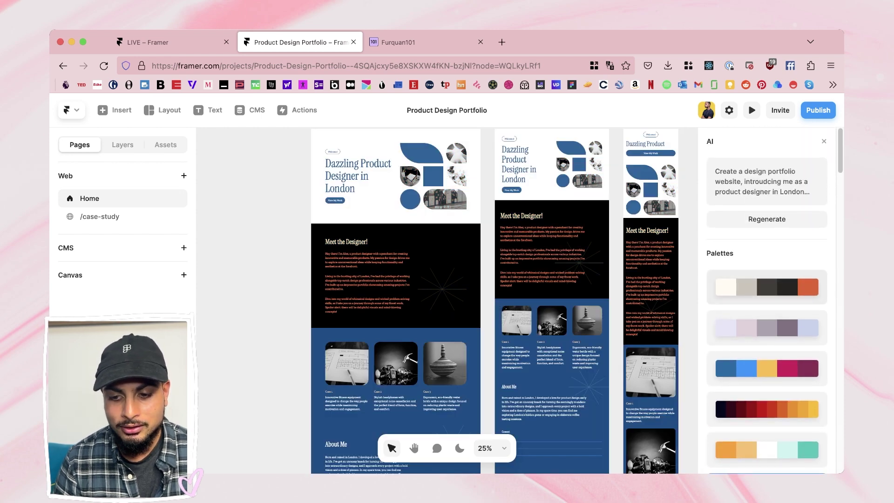
click(766, 287)
click(767, 327)
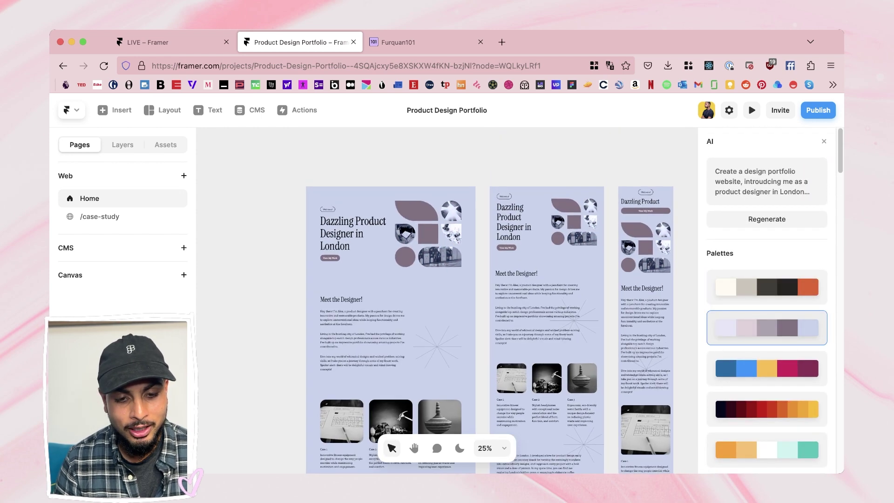
key(Escape)
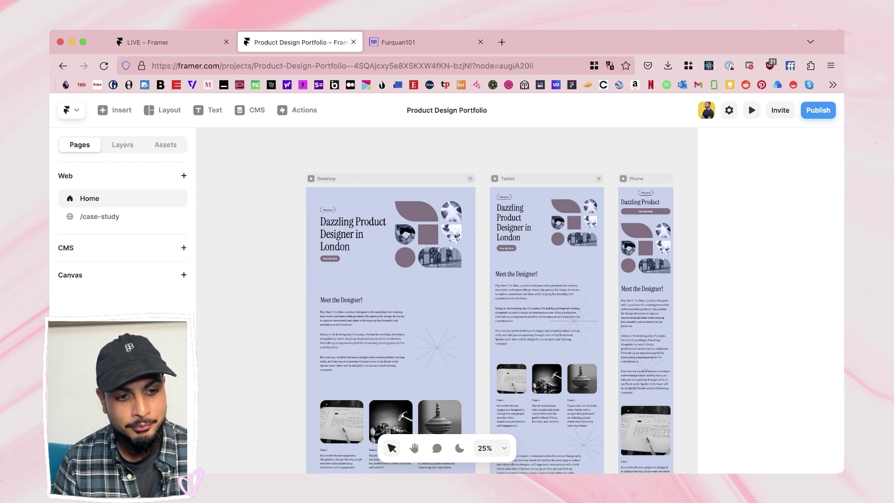
click(71, 110)
Step: Confirm leaving the portfolio project, then scroll the dashboard grid to locate the Join the Fun! card
click(95, 138)
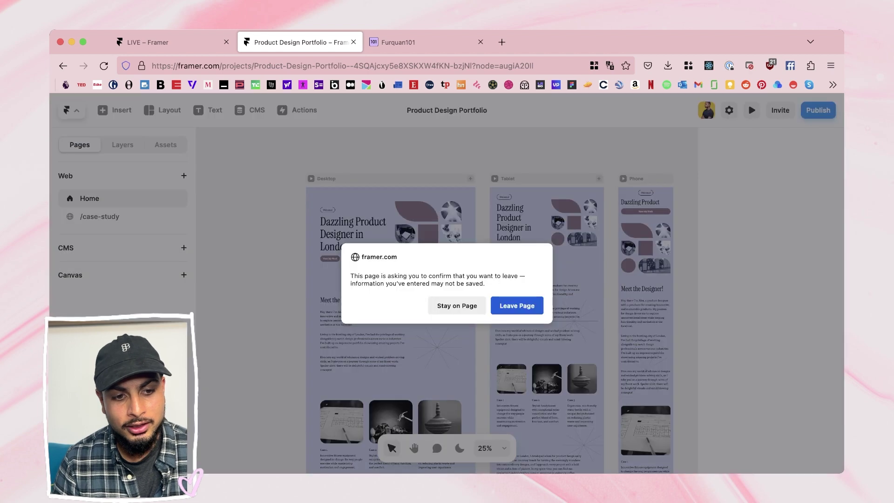
key(Return)
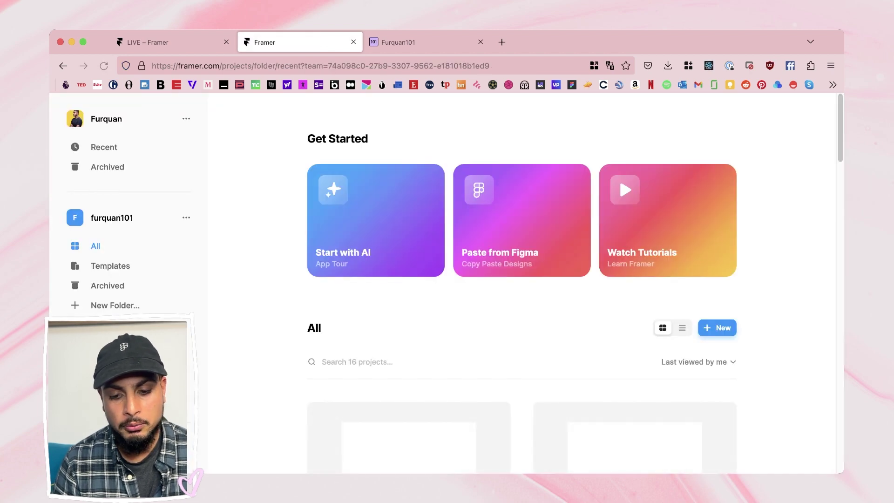
scroll(521, 279, down, 5)
scroll(633, 316, down, 3)
scroll(633, 317, up, 3)
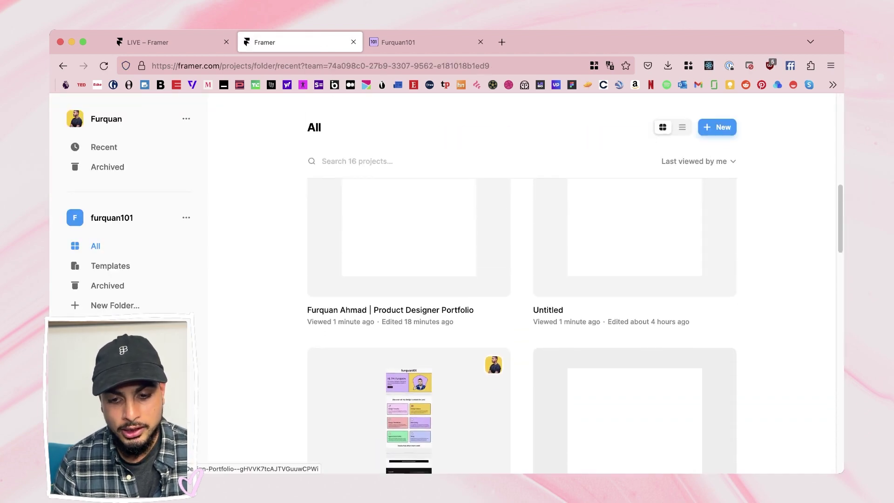
scroll(633, 233, up, 3)
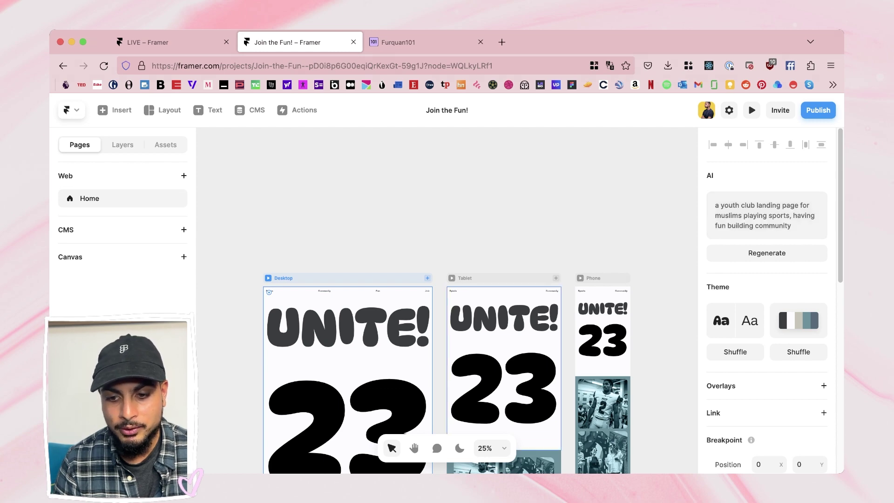
scroll(446, 302, down, 5)
scroll(447, 302, down, 7)
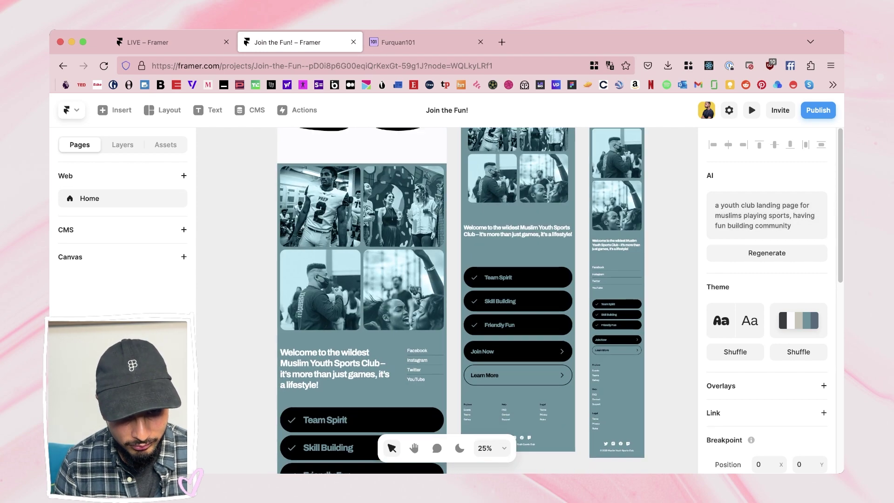
scroll(447, 302, up, 12)
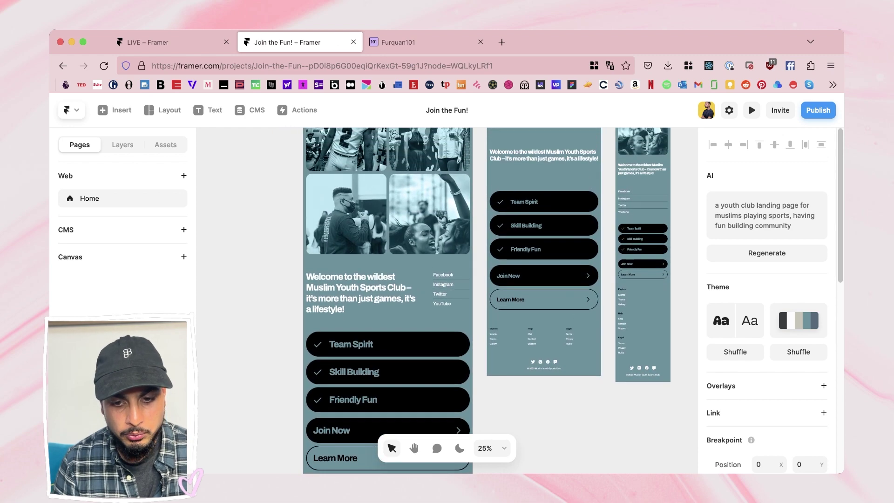
scroll(447, 302, right, 3)
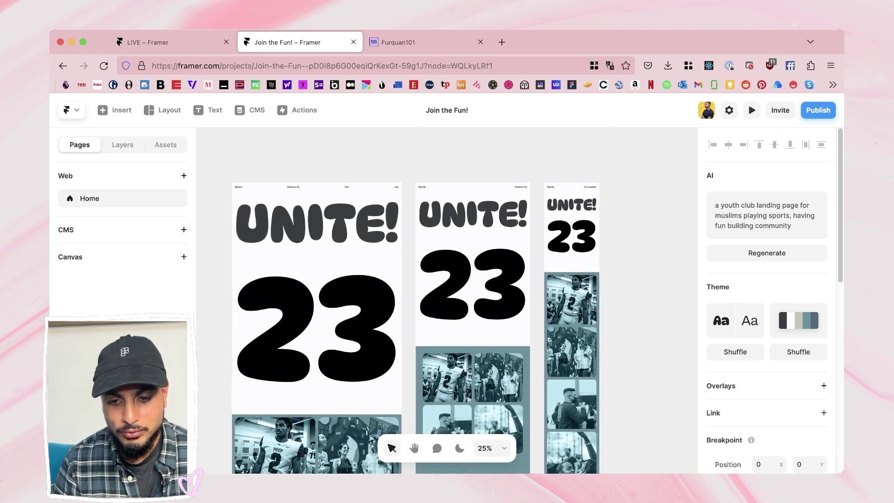
scroll(447, 302, up, 1)
scroll(446, 302, left, 1)
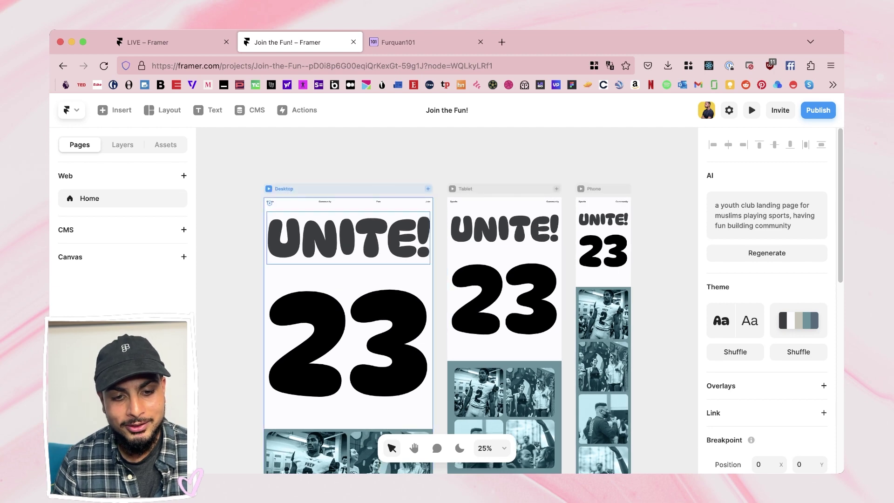
scroll(402, 326, up, 5)
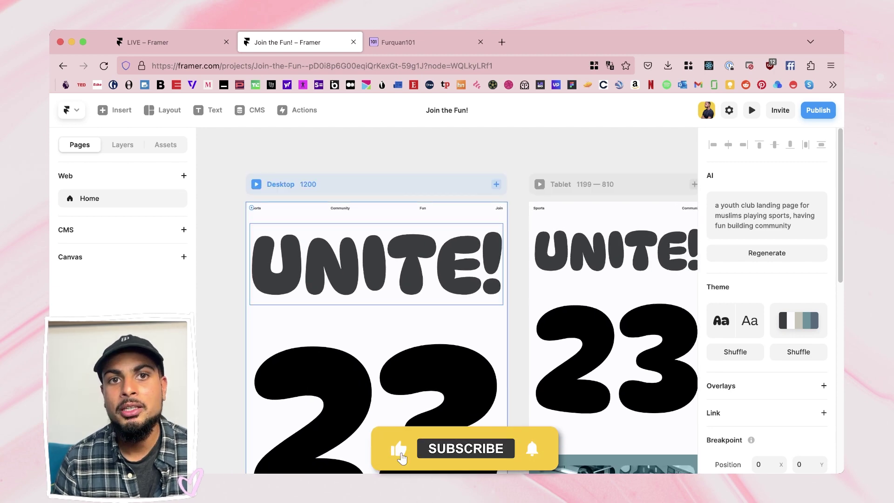